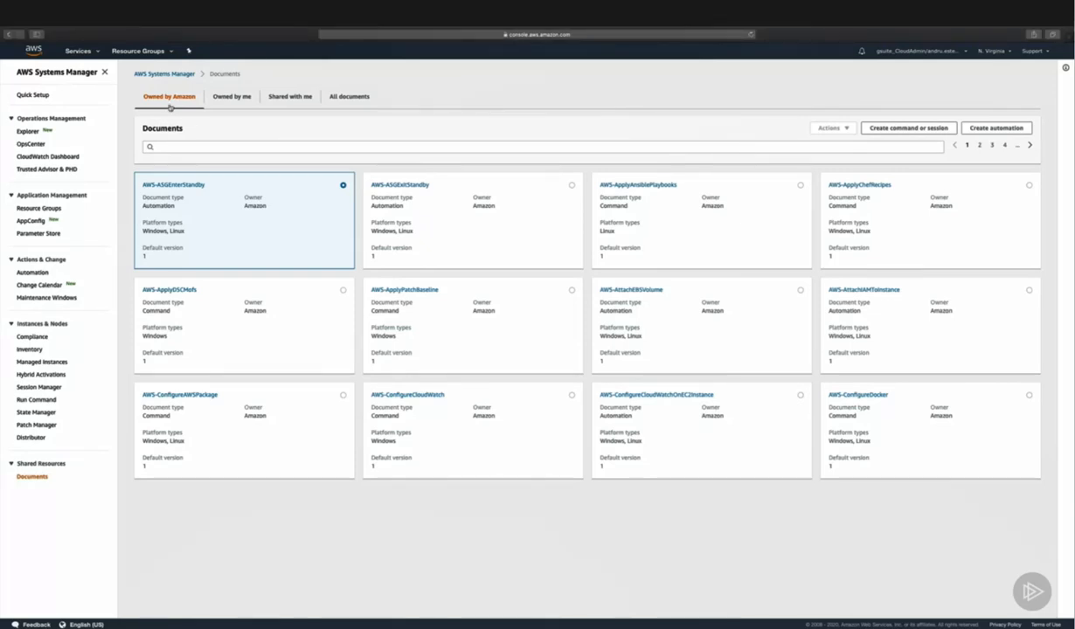
Switch to the code editor and copy the entire content of PluralSight-CreateImage.json.
{"action": "key", "text": "ctrl+Right"}
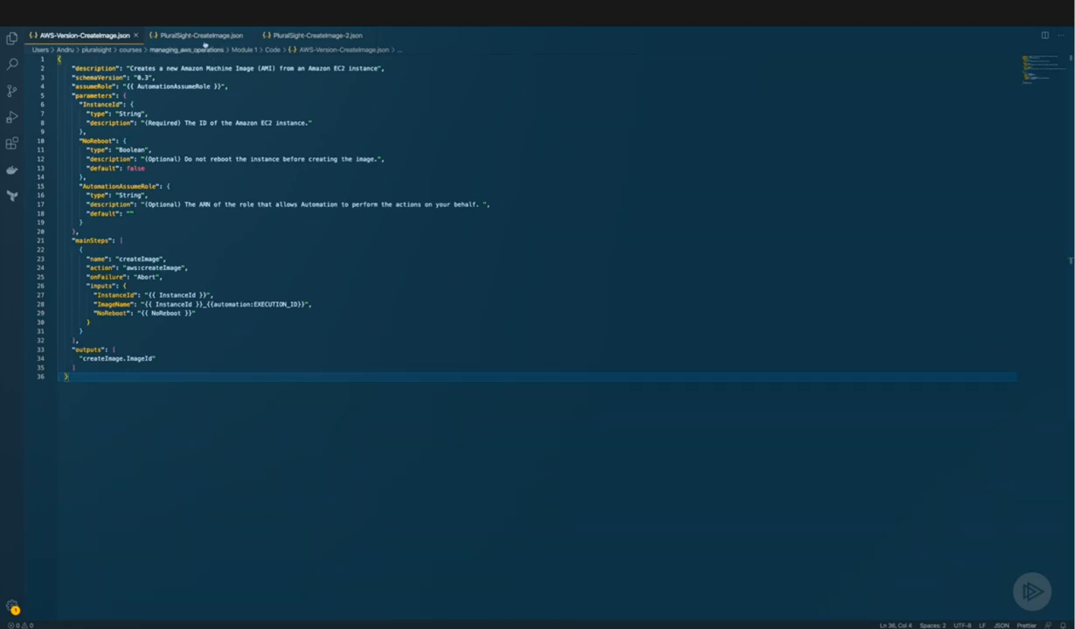
{"action": "left_click", "coordinate": [203, 37]}
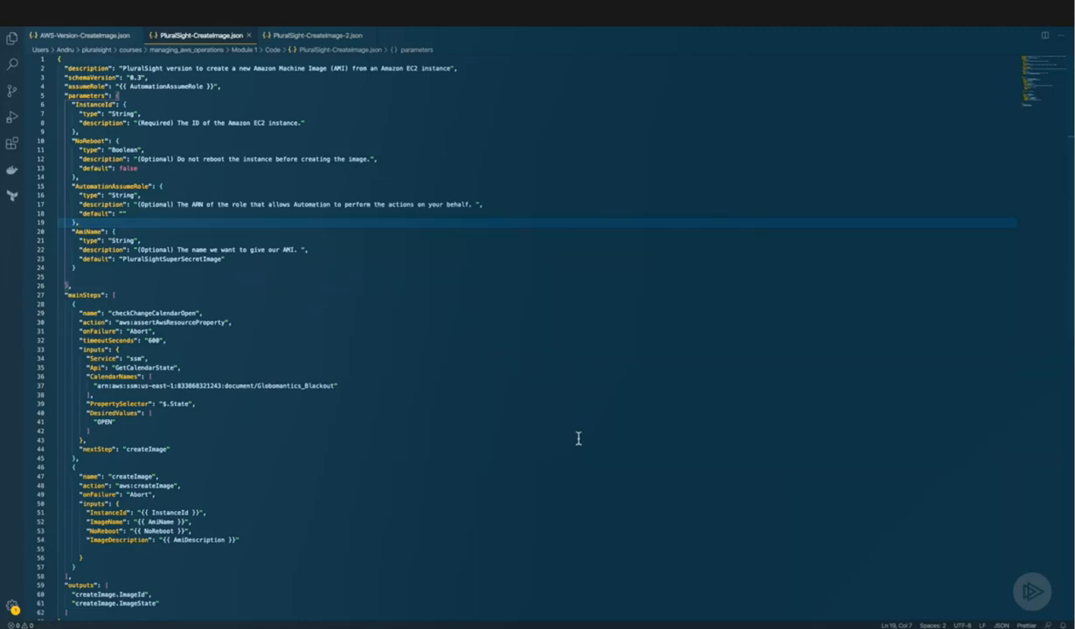
{"action": "left_click", "coordinate": [457, 474]}
{"action": "key", "text": "ctrl+a"}
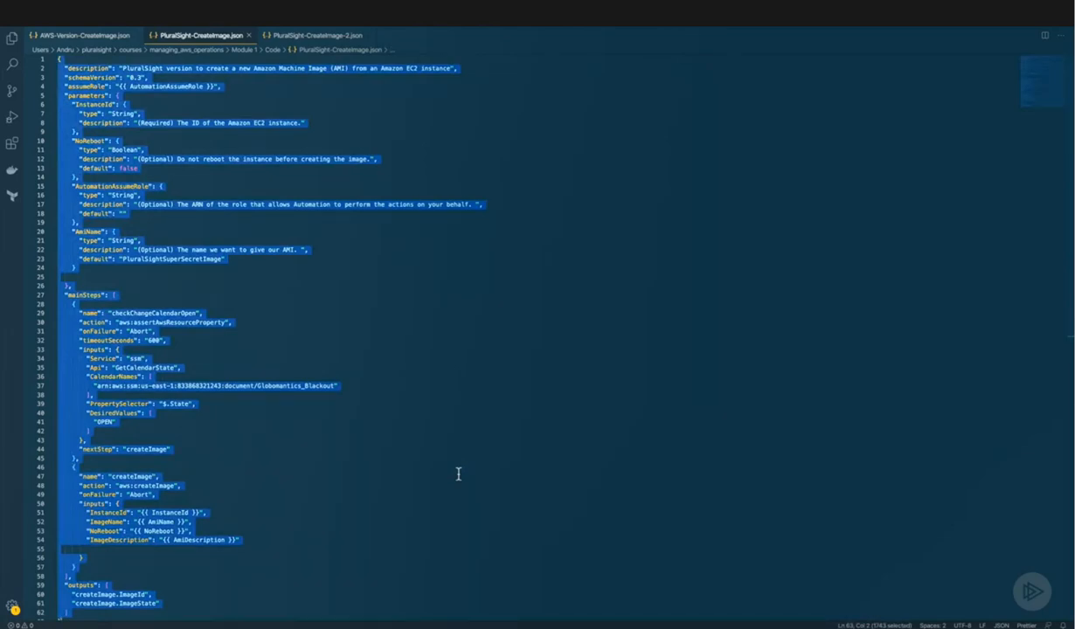
Return to the AWS console and start a new automation document named SecretImageCreator.
{"action": "key", "text": "ctrl+Left"}
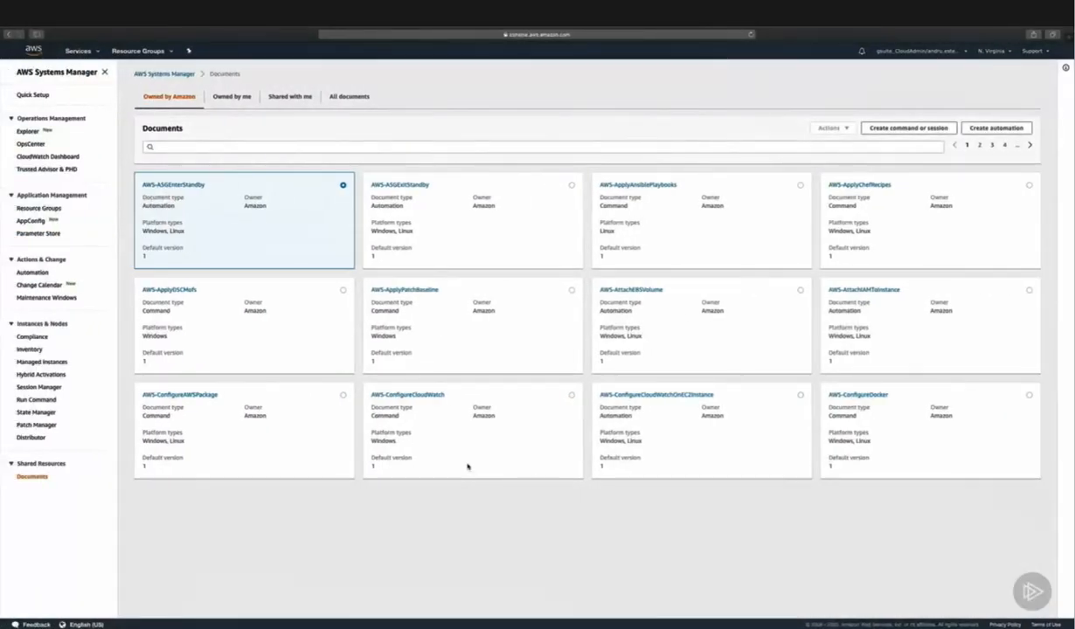
{"action": "left_click", "coordinate": [996, 128]}
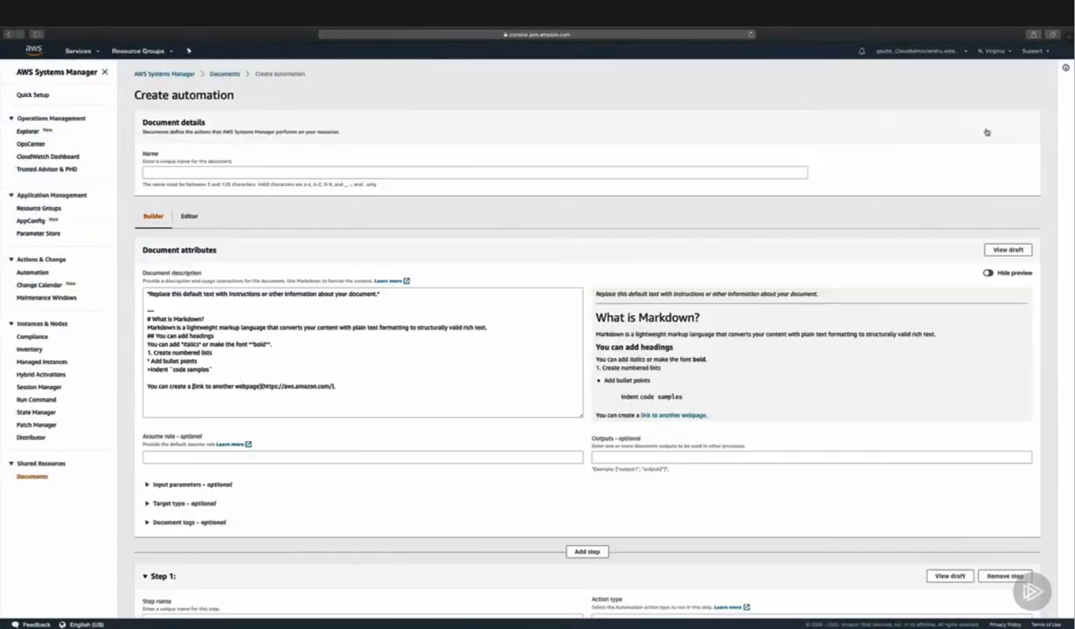
{"action": "left_click", "coordinate": [530, 172]}
{"action": "type", "text": "SecretImageCreator"}
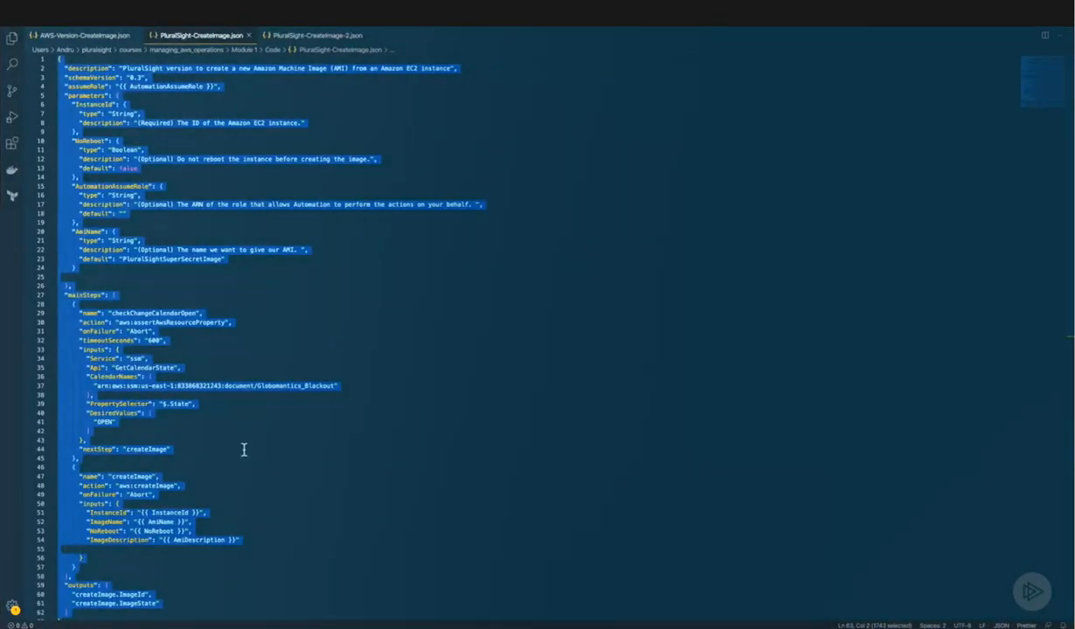
Compare the JSON file with the automation builder's document attributes, input parameters and step fields.
{"action": "left_click", "coordinate": [242, 445]}
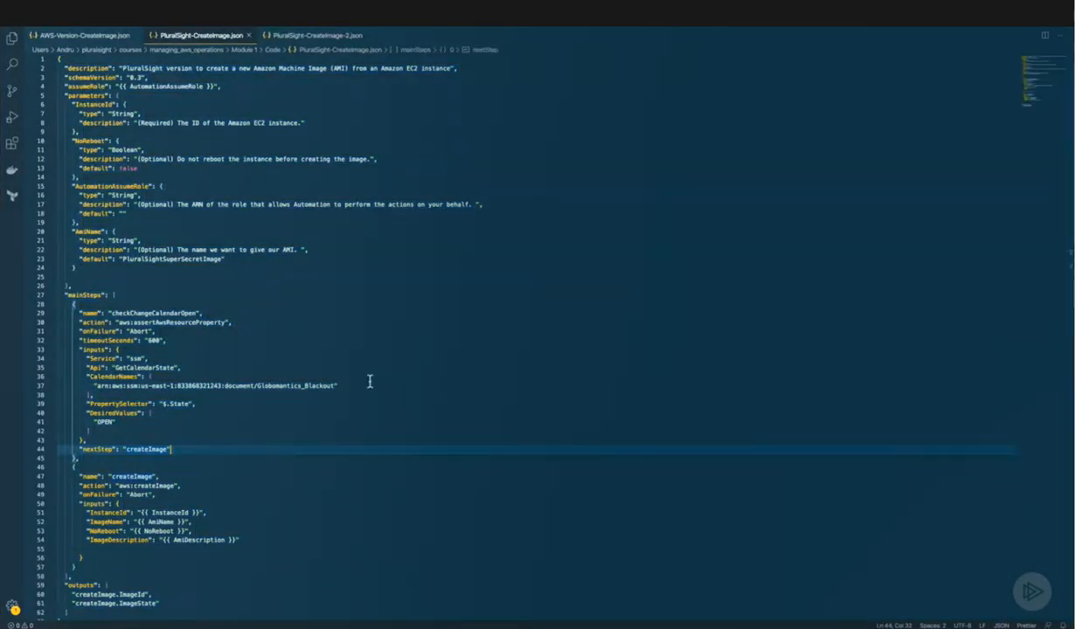
{"action": "key", "text": "ctrl+Left"}
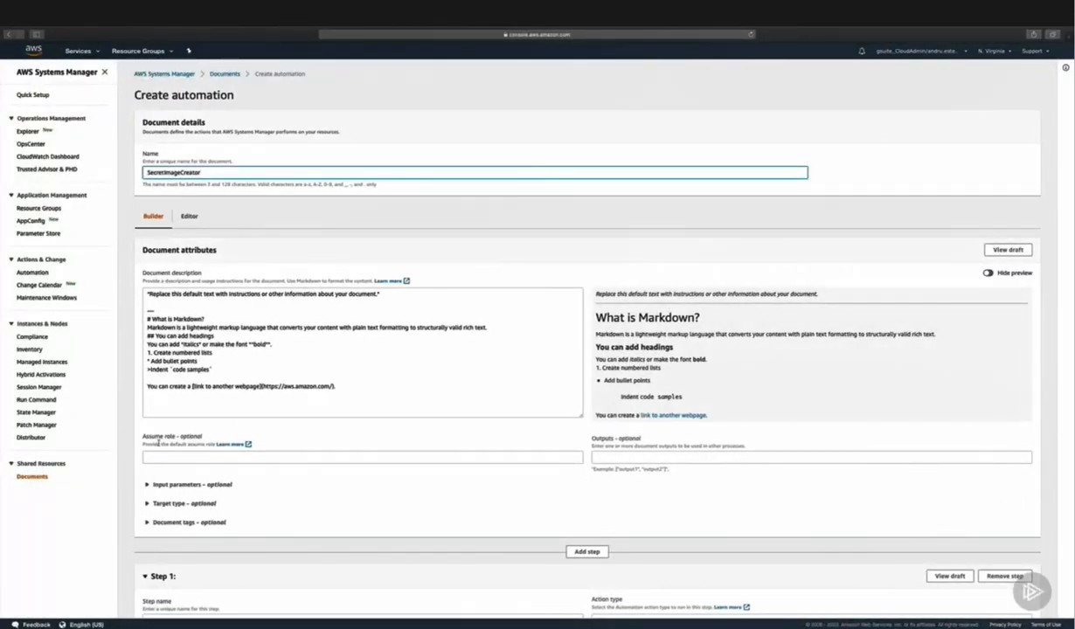
{"action": "left_click", "coordinate": [203, 484]}
{"action": "scroll", "coordinate": [208, 491], "scroll_direction": "down", "scroll_amount": 3}
{"action": "scroll", "coordinate": [326, 490], "scroll_direction": "down", "scroll_amount": 3}
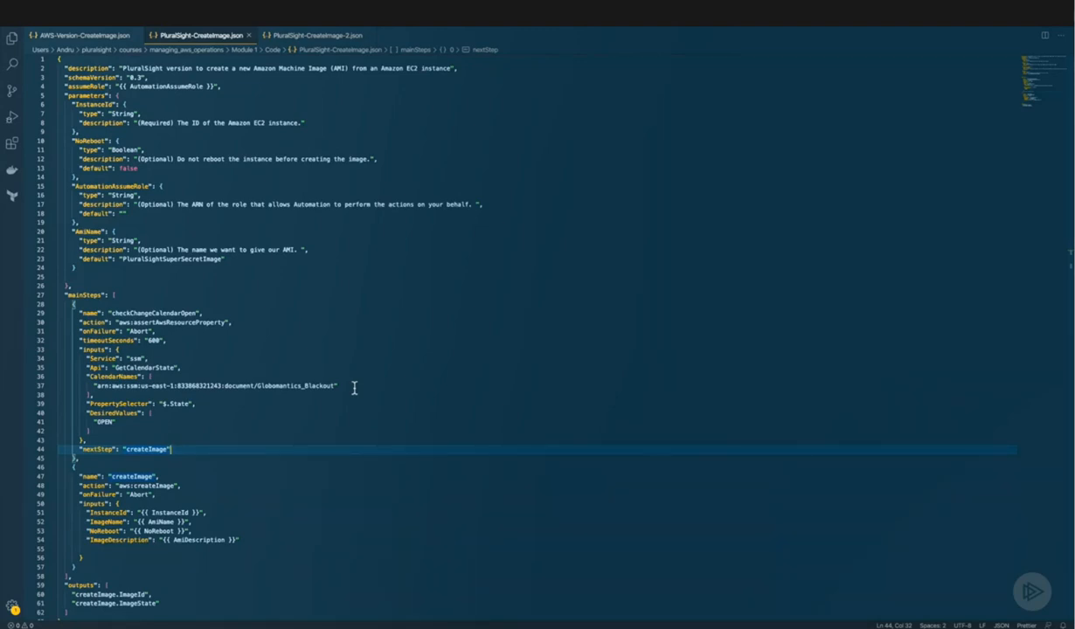
{"action": "key", "text": "ctrl+Left"}
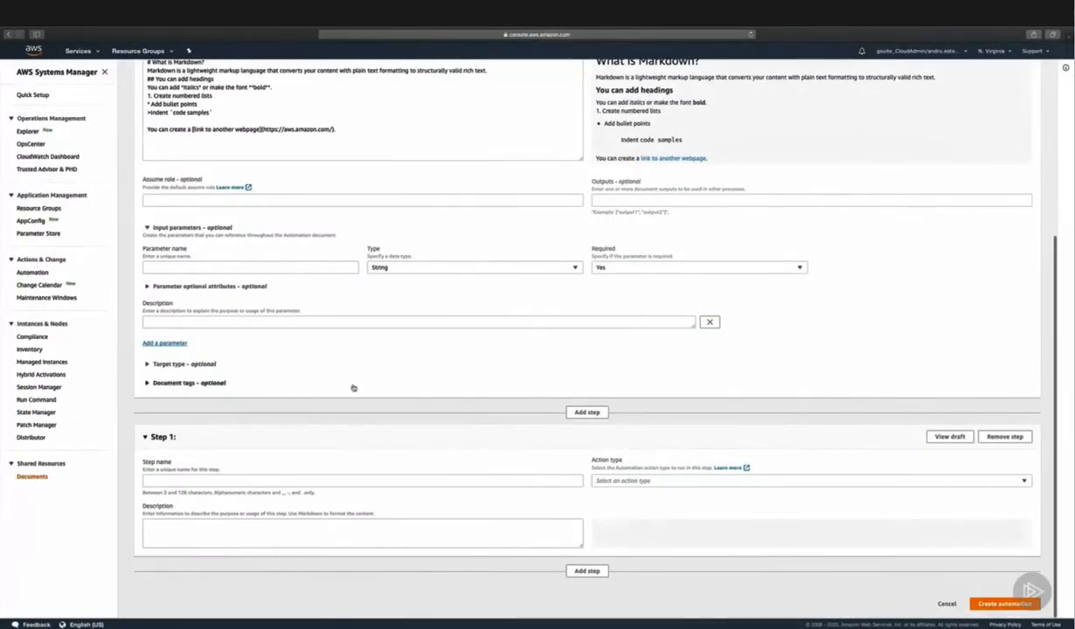
{"action": "scroll", "coordinate": [353, 387], "scroll_direction": "up", "scroll_amount": 3}
{"action": "scroll", "coordinate": [353, 387], "scroll_direction": "up", "scroll_amount": 1}
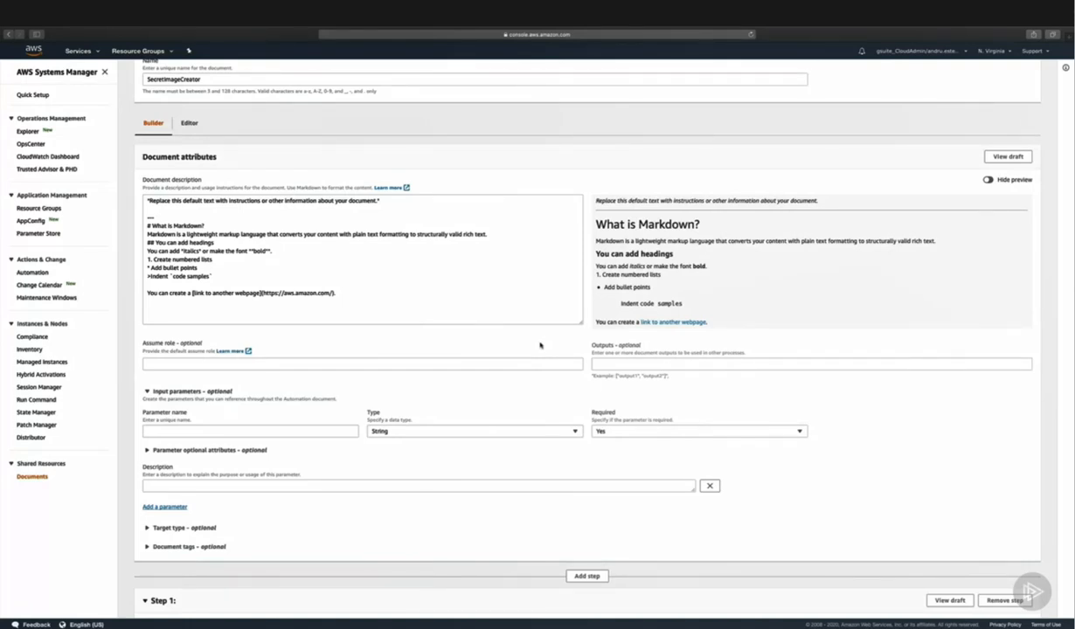
Switch the automation to direct document editing, accept leaving the builder, and replace the default text with the copied JSON.
{"action": "left_click", "coordinate": [189, 123]}
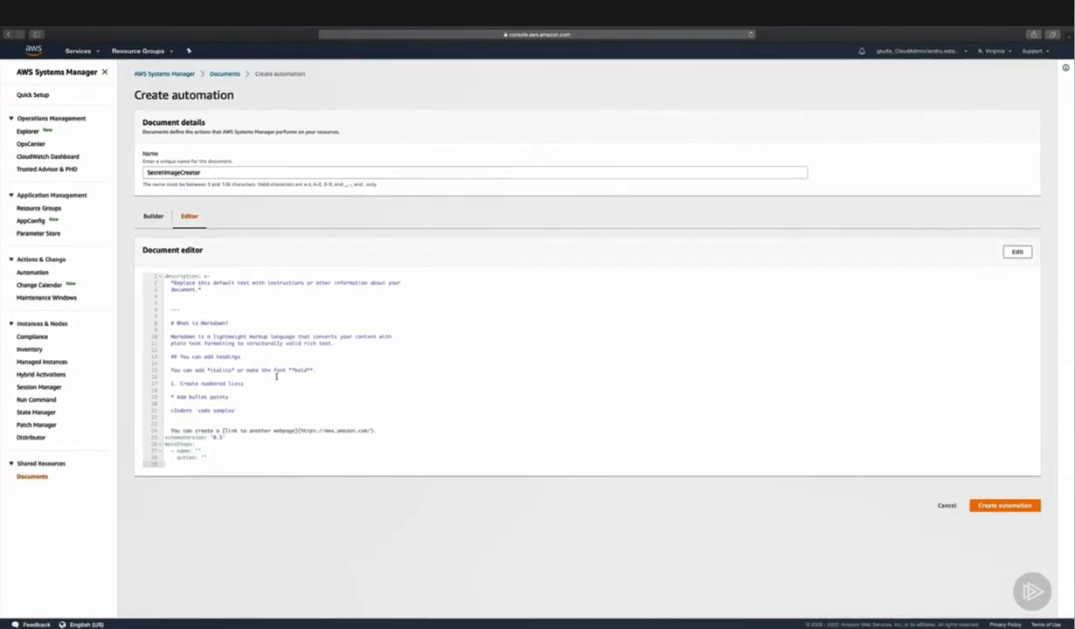
{"action": "left_click", "coordinate": [1017, 252]}
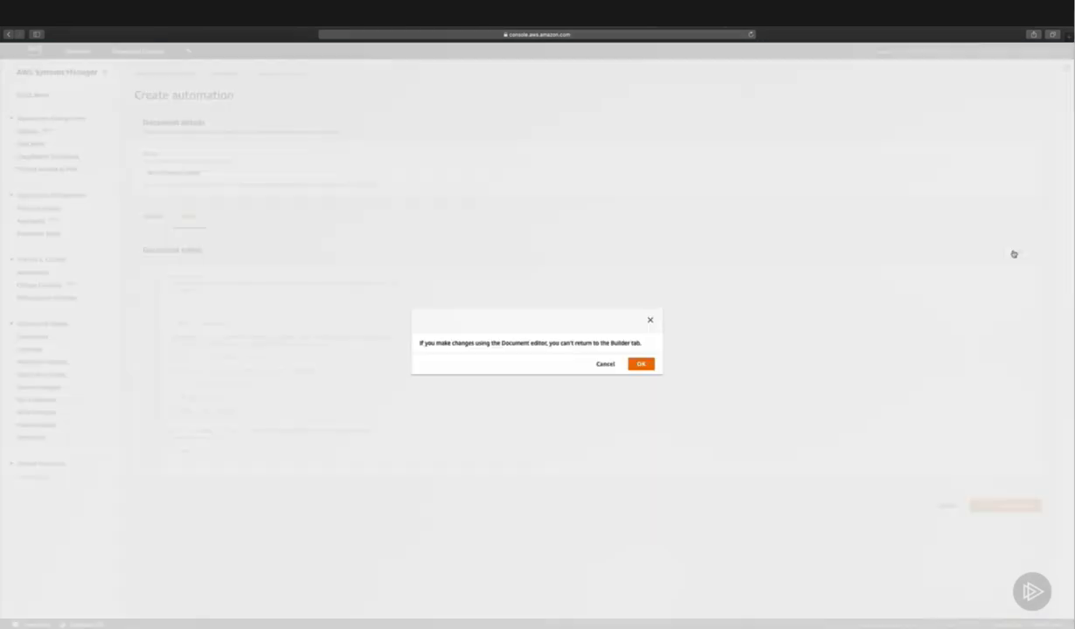
{"action": "left_click", "coordinate": [641, 365]}
{"action": "left_click", "coordinate": [638, 365]}
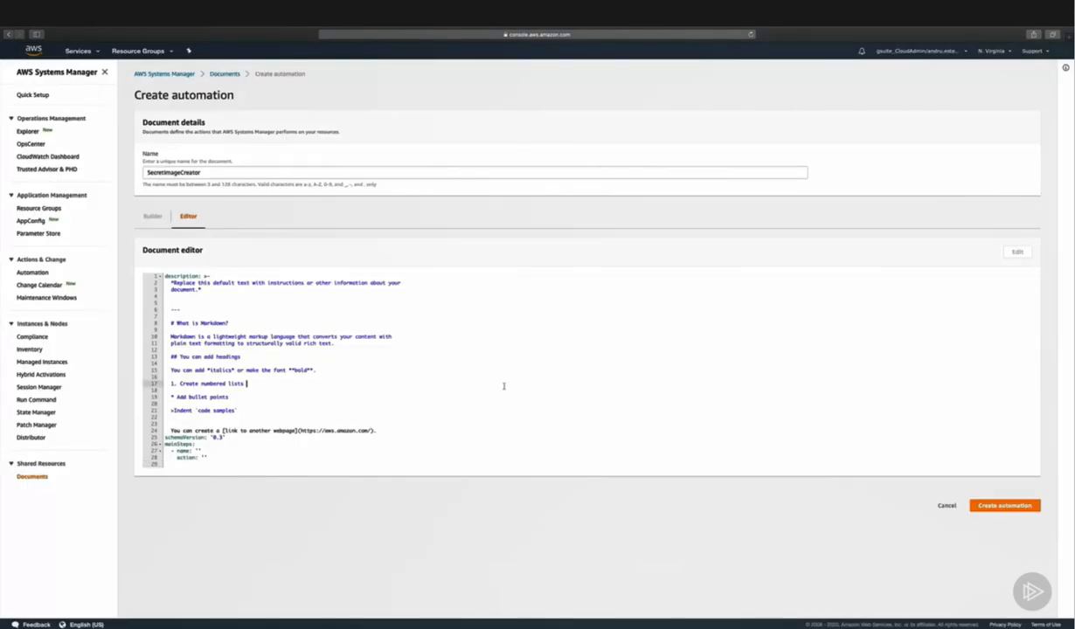
{"action": "key", "text": "ctrl+a"}
{"action": "key", "text": "ctrl+v"}
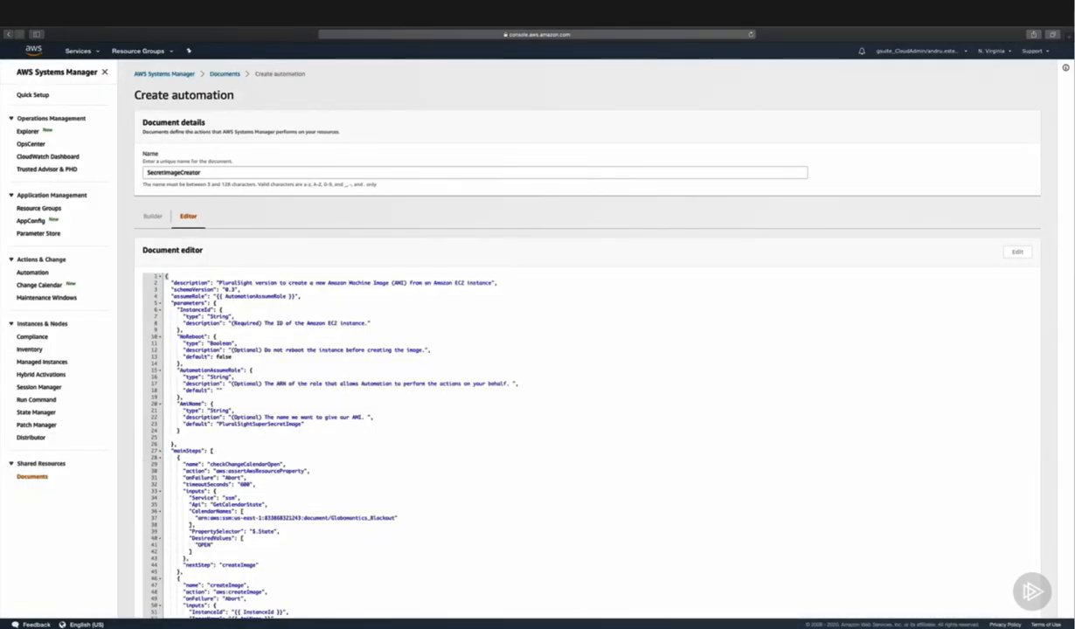
Create the SecretImageCreator automation document from the edited content.
{"action": "scroll", "coordinate": [585, 367], "scroll_direction": "down", "scroll_amount": 1}
{"action": "scroll", "coordinate": [973, 555], "scroll_direction": "down", "scroll_amount": 2}
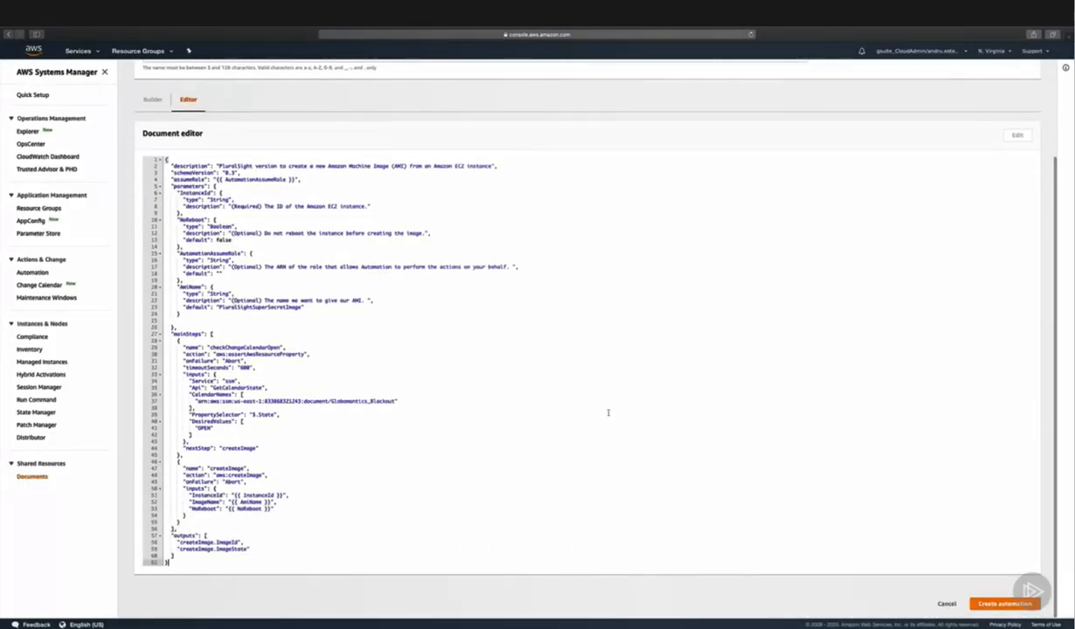
{"action": "left_click", "coordinate": [988, 605]}
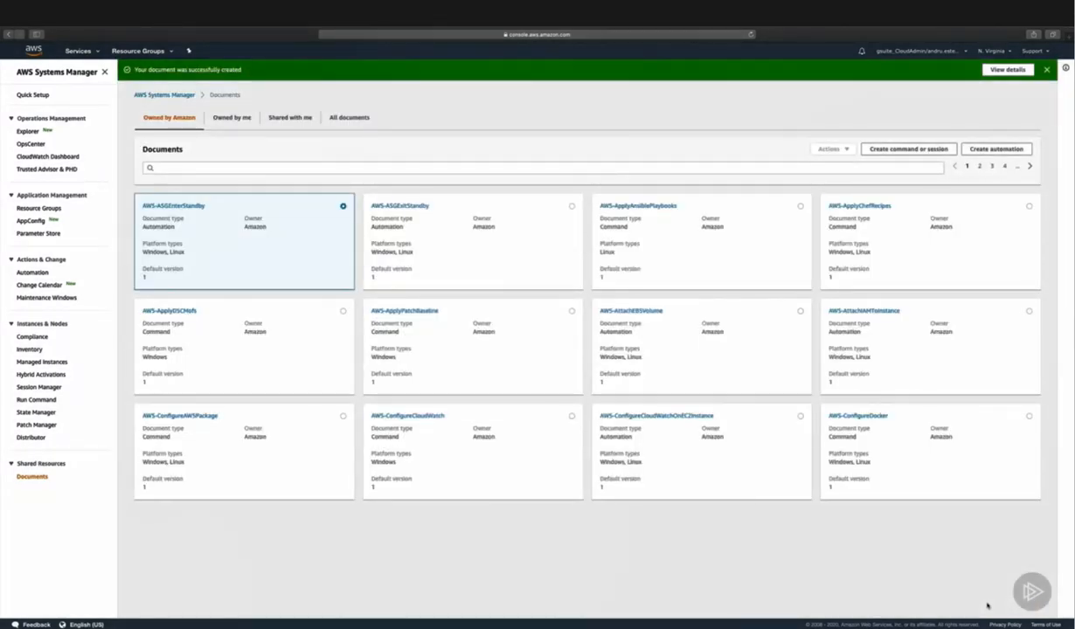
Open SecretImageCreator from the documents owned by this account and review its description, available versions and content.
{"action": "left_click", "coordinate": [234, 119]}
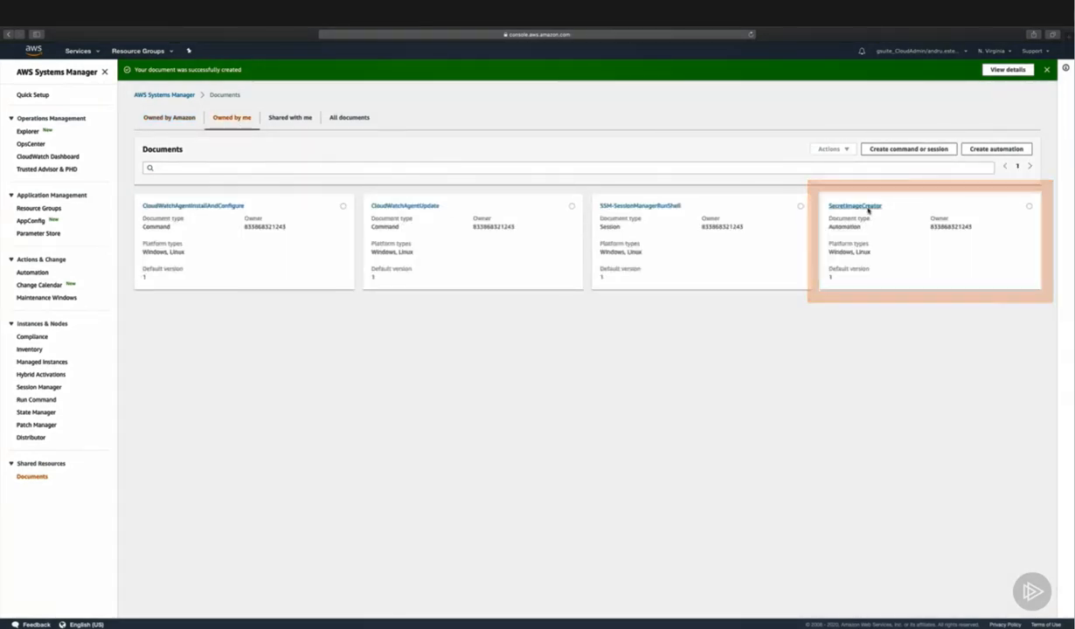
{"action": "left_click", "coordinate": [869, 207]}
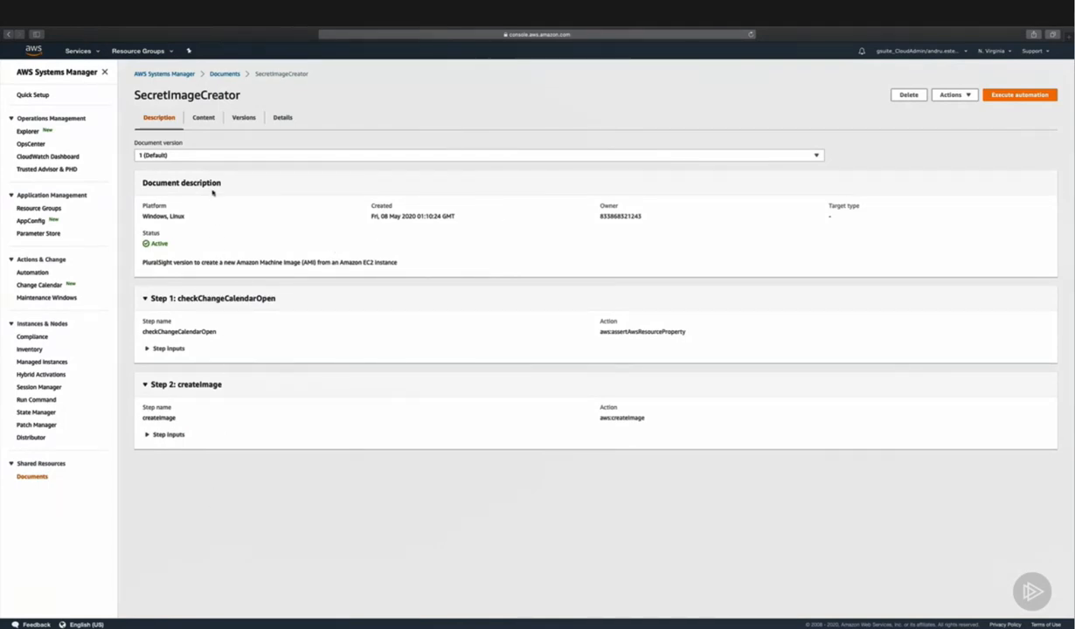
{"action": "left_click", "coordinate": [214, 157]}
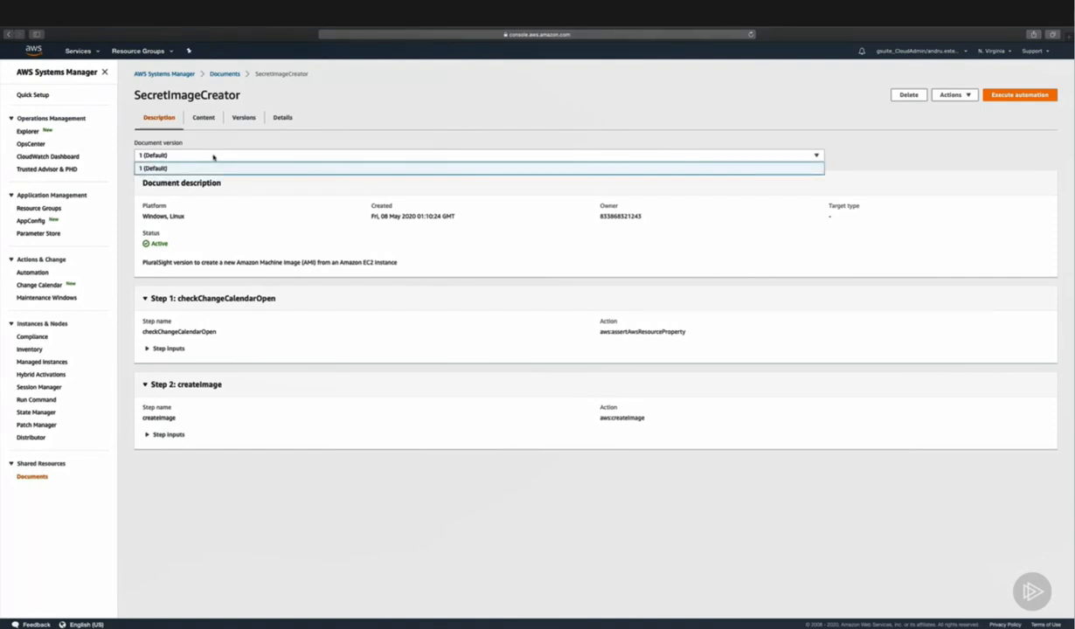
{"action": "left_click", "coordinate": [245, 118]}
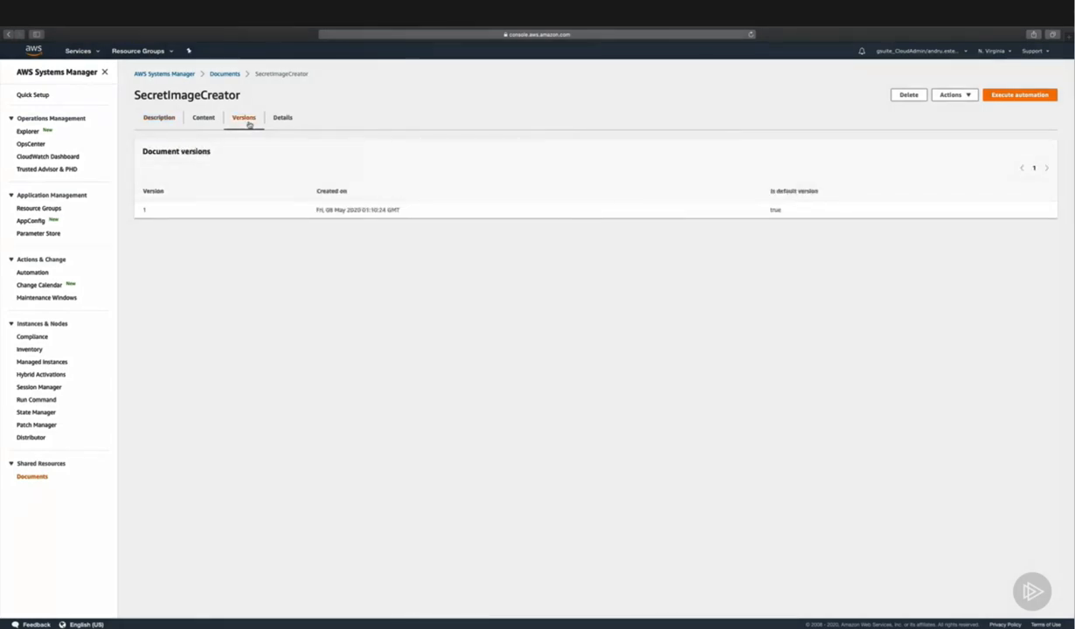
{"action": "left_click", "coordinate": [203, 118]}
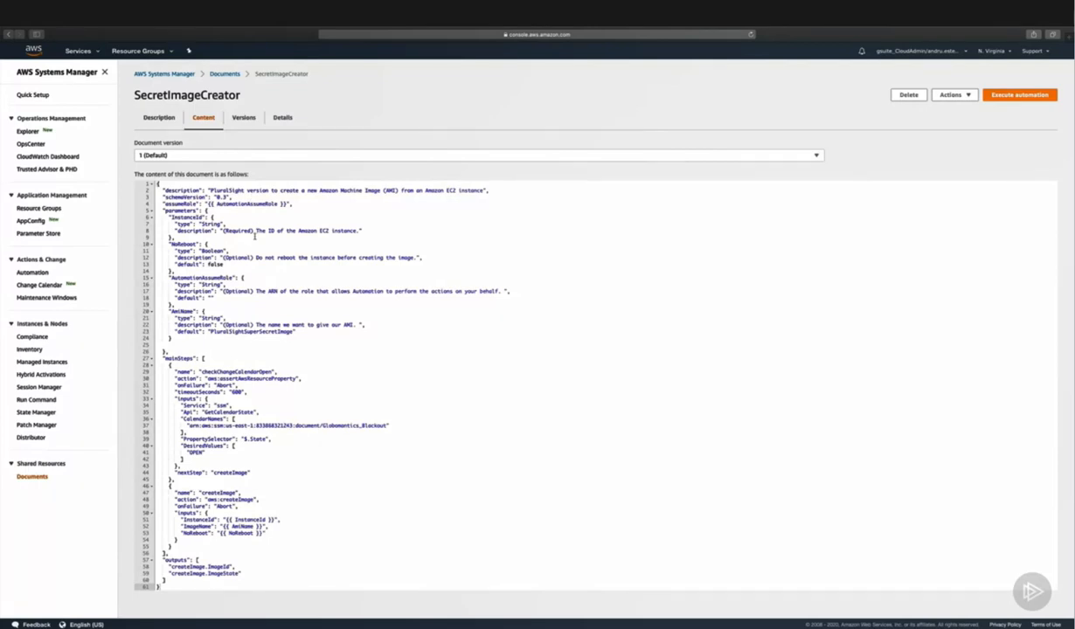
Try setting the document's permissions to Public and return them to Private.
{"action": "left_click", "coordinate": [288, 120]}
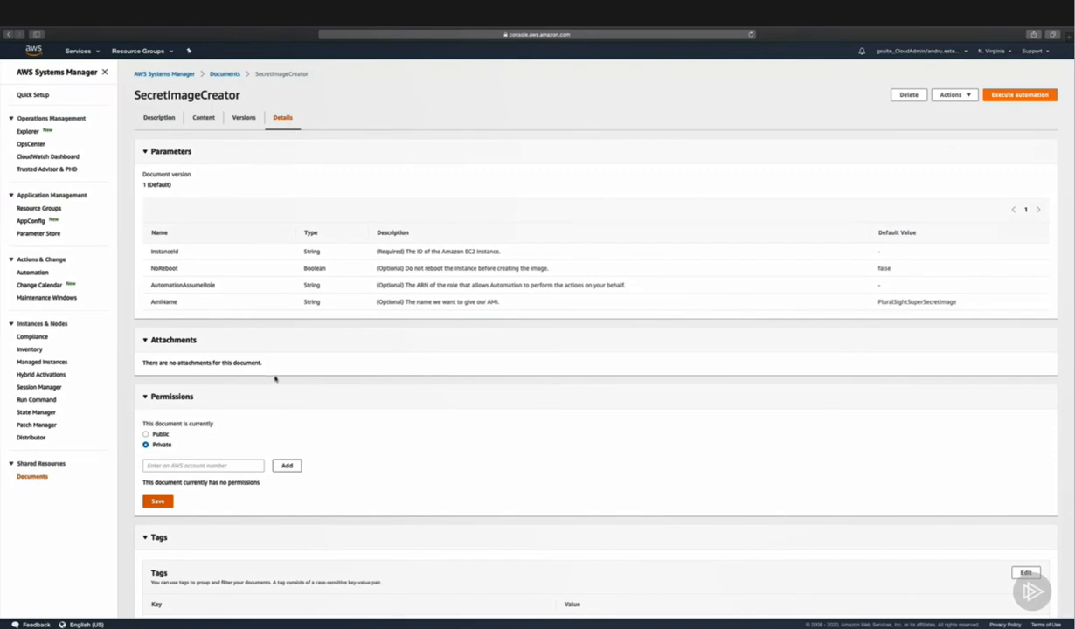
{"action": "scroll", "coordinate": [275, 376], "scroll_direction": "down", "scroll_amount": 2}
{"action": "left_click", "coordinate": [221, 416]}
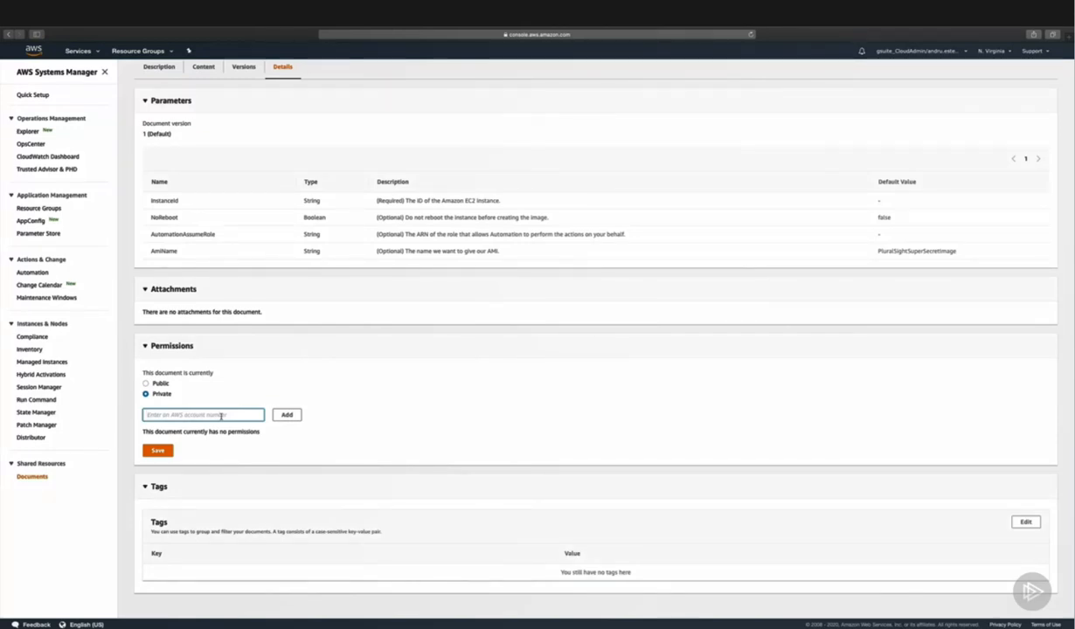
{"action": "left_click", "coordinate": [145, 383]}
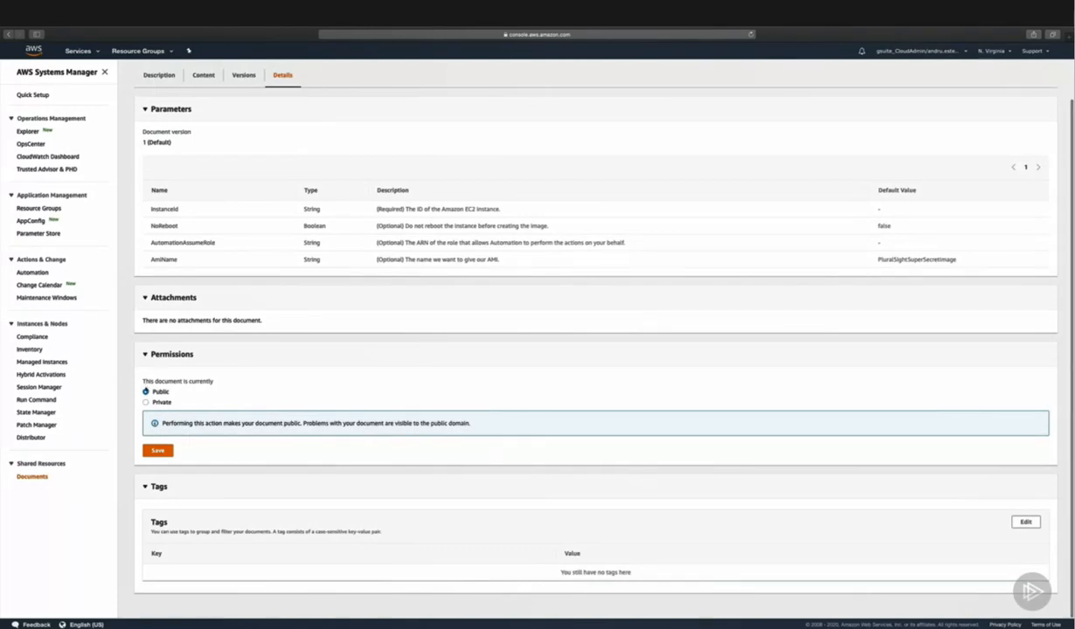
{"action": "left_click", "coordinate": [146, 403]}
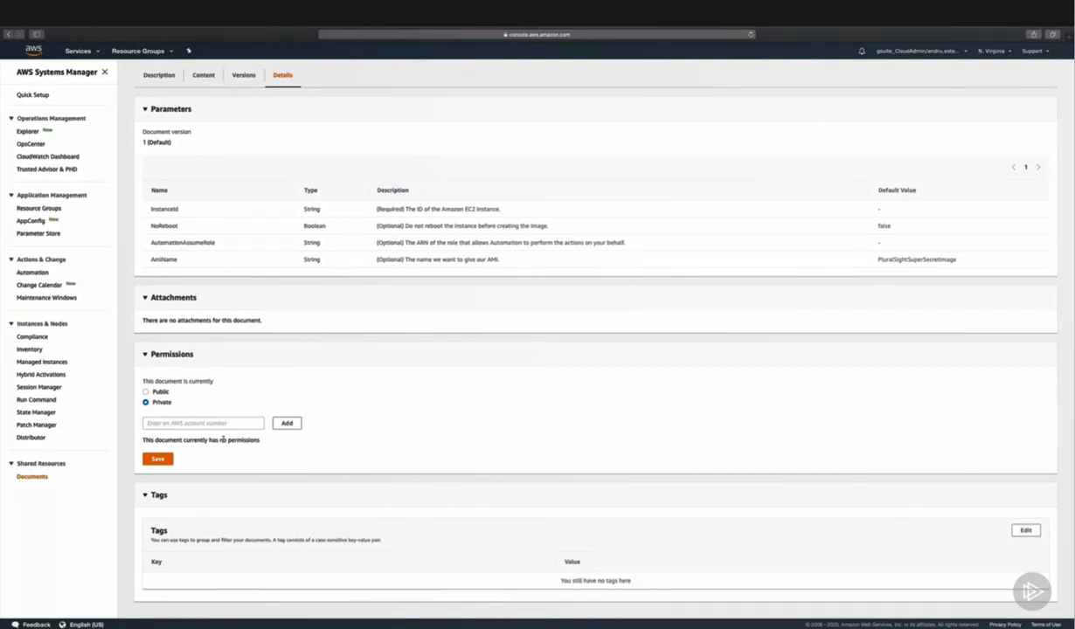
Open Change Calendar in a separate browser tab and view the events of the Globomantics_Blackout calendar.
{"action": "scroll", "coordinate": [223, 440], "scroll_direction": "up", "scroll_amount": 3}
{"action": "left_click", "coordinate": [150, 119]}
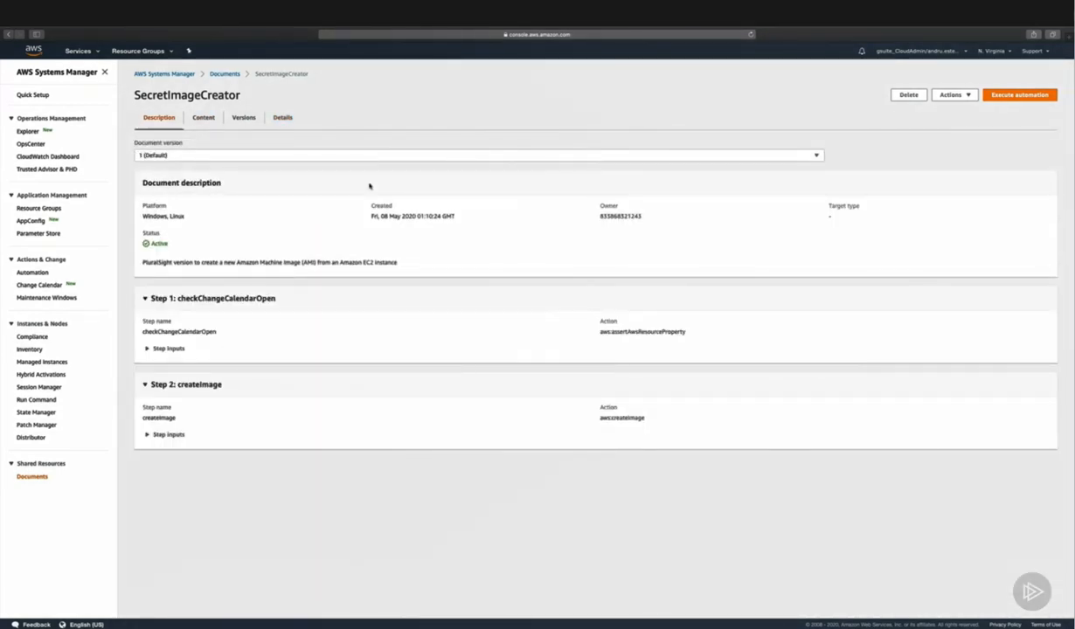
{"action": "left_click", "coordinate": [47, 288], "text": "super"}
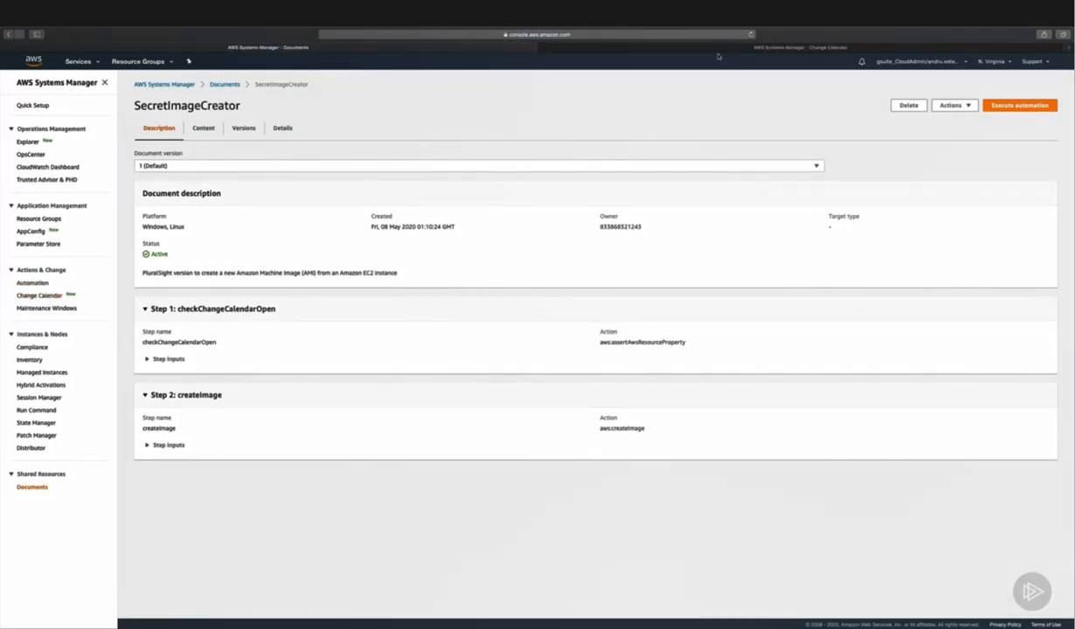
{"action": "left_click", "coordinate": [713, 49]}
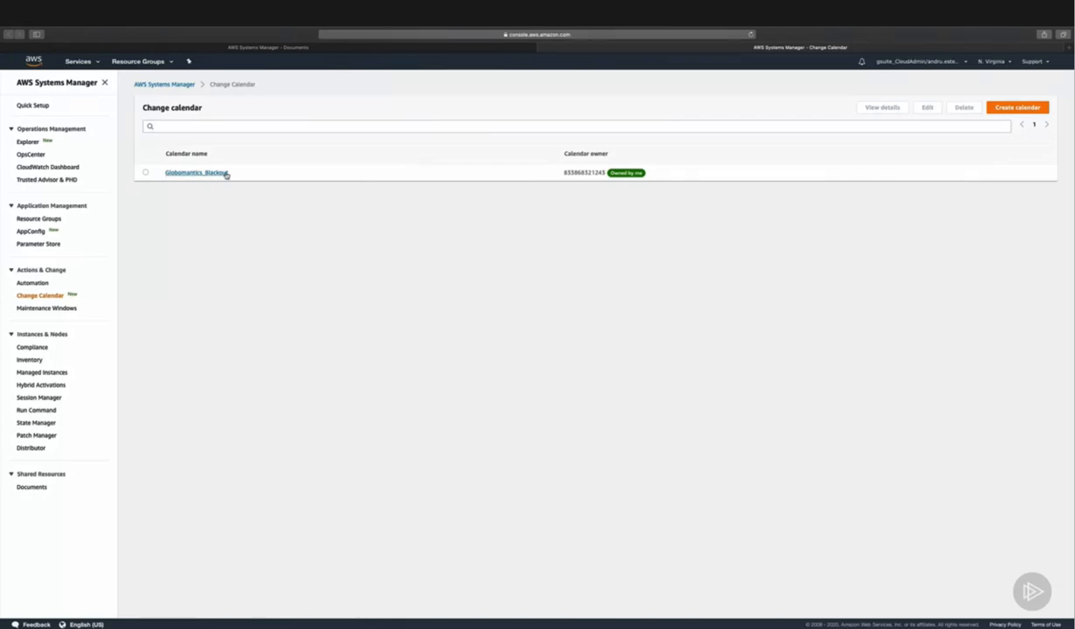
{"action": "left_click", "coordinate": [225, 173]}
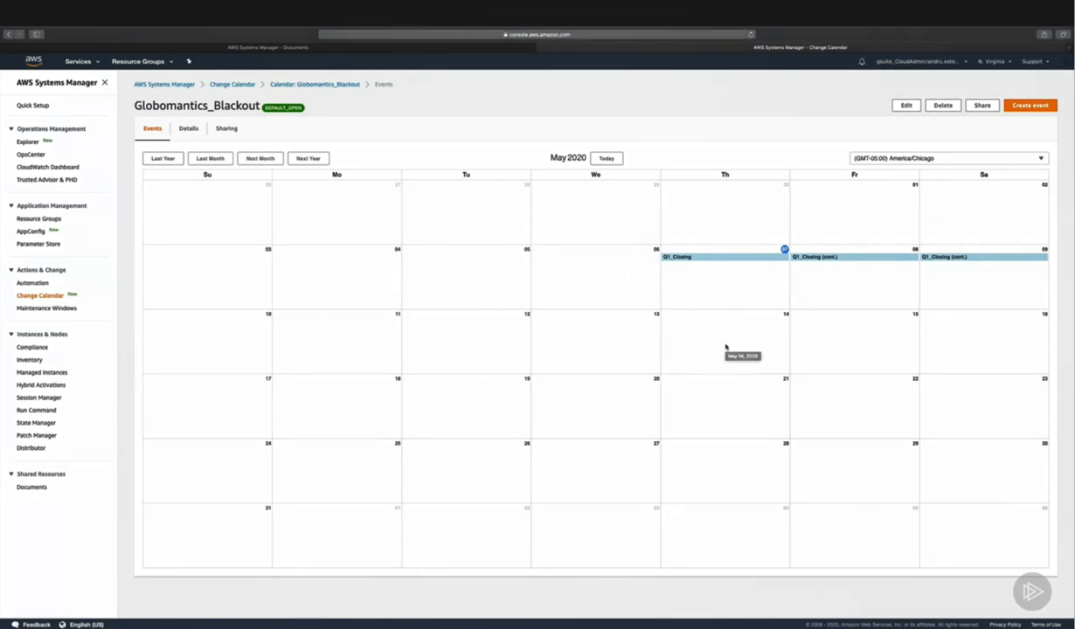
Set up a simple execution of SecretImageCreator on the running Amazon Linux instance, with AmazonSSMRoleForAutomationAssumeQuickSetup as AutomationAssumeRole.
{"action": "left_click", "coordinate": [172, 48]}
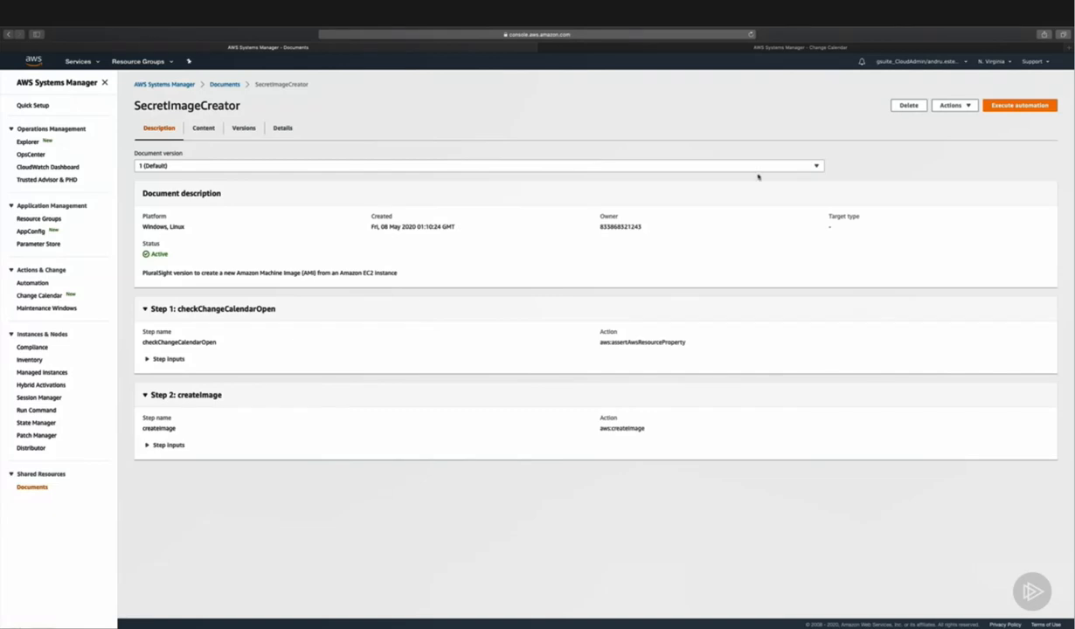
{"action": "left_click", "coordinate": [1018, 106]}
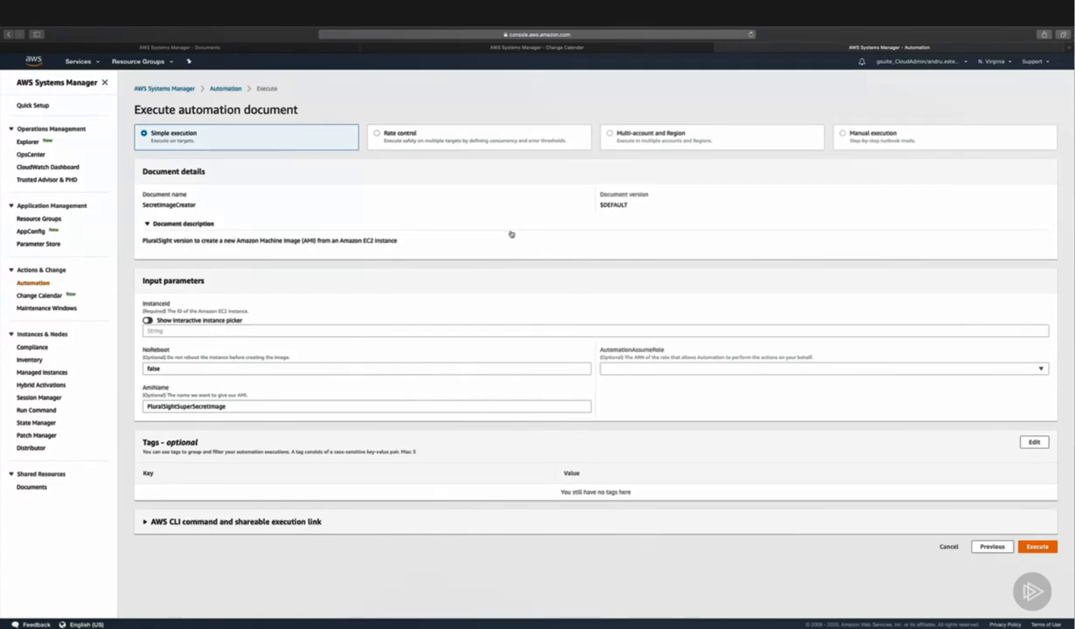
{"action": "left_click", "coordinate": [147, 319]}
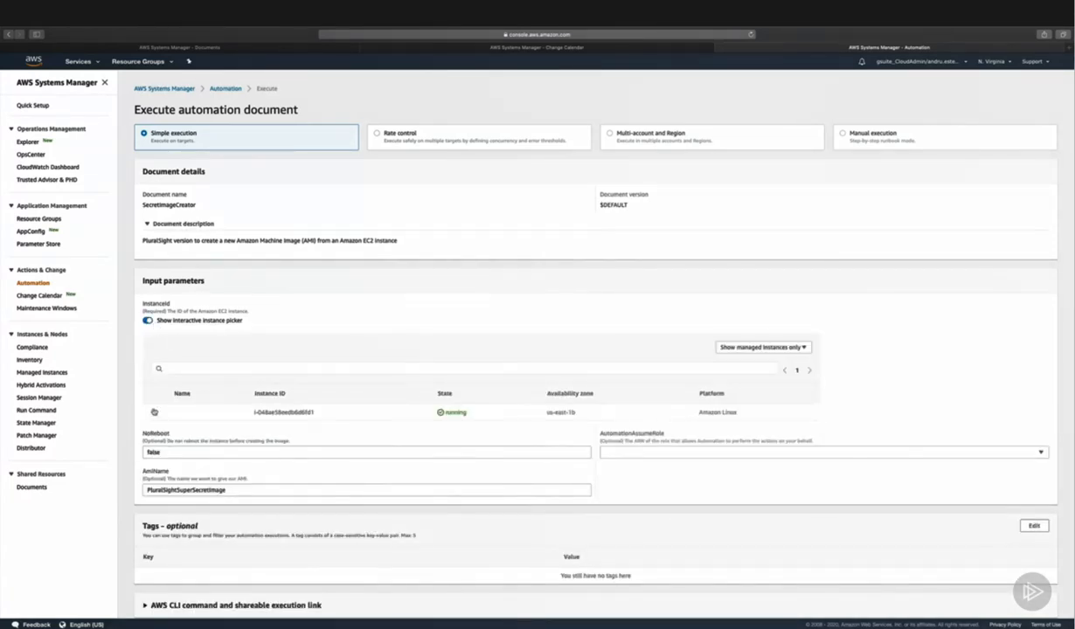
{"action": "left_click", "coordinate": [150, 411]}
{"action": "left_click", "coordinate": [636, 470]}
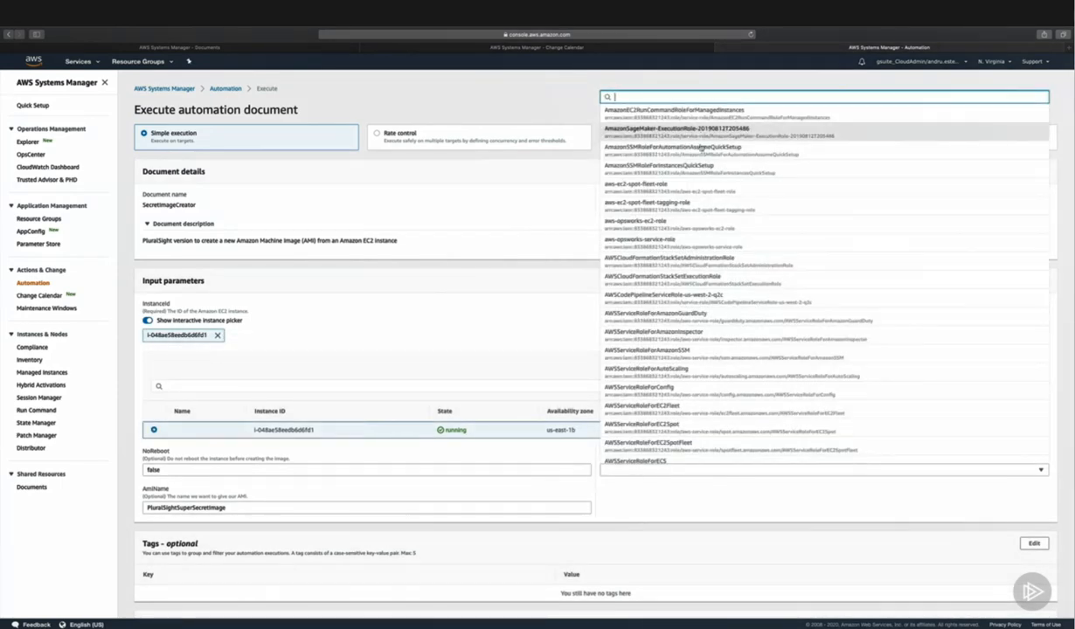
{"action": "left_click", "coordinate": [674, 148]}
{"action": "scroll", "coordinate": [881, 372], "scroll_direction": "down", "scroll_amount": 1}
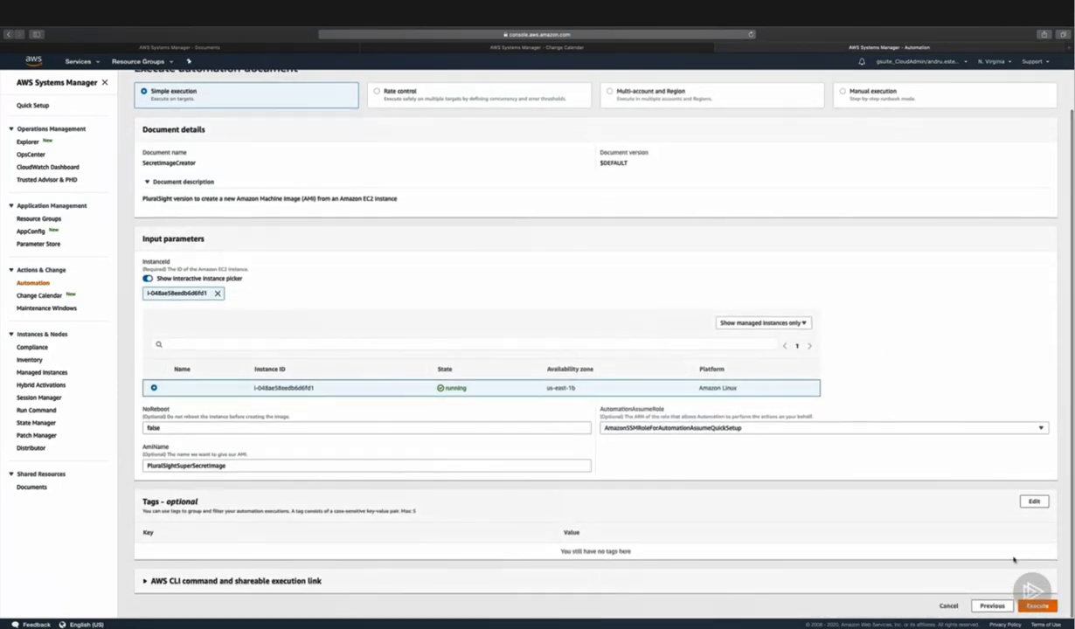
Execute the SecretImageCreator automation and review the execution details of its checkChangeCalendarOpen step.
{"action": "left_click", "coordinate": [1036, 605]}
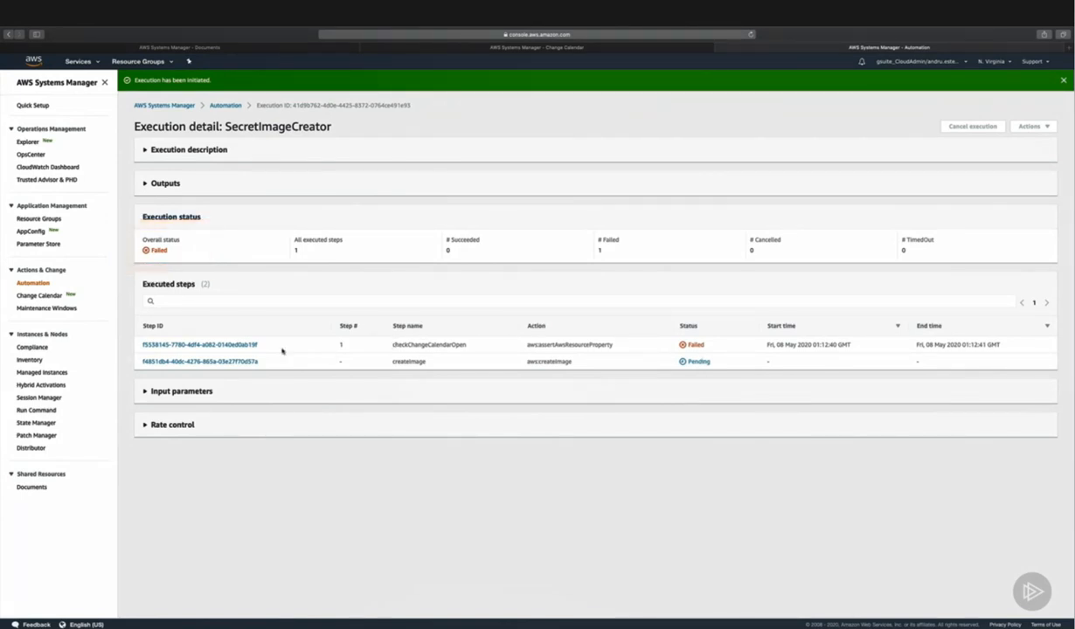
{"action": "left_click", "coordinate": [250, 346]}
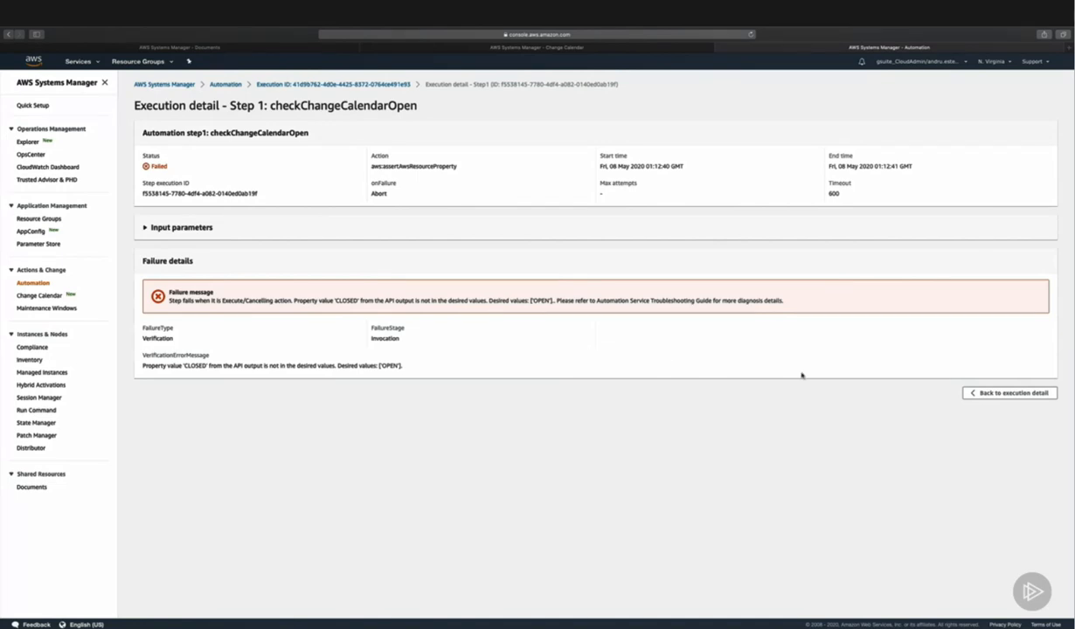
{"action": "left_click", "coordinate": [996, 398]}
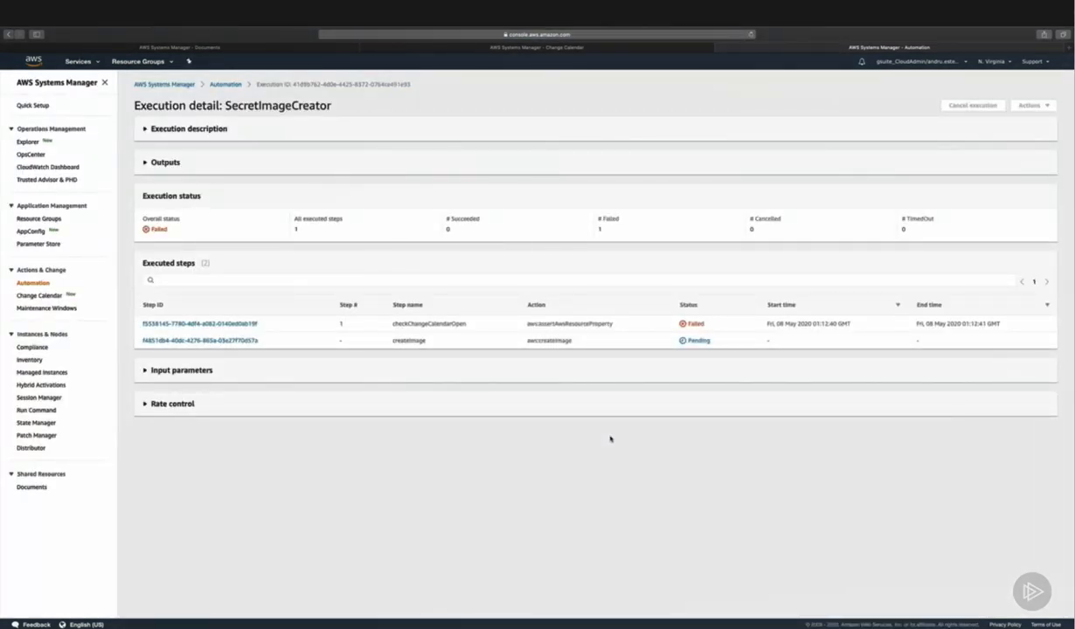
Delete the Q1_Closing event from the Globomantics_Blackout change calendar.
{"action": "left_click", "coordinate": [515, 50]}
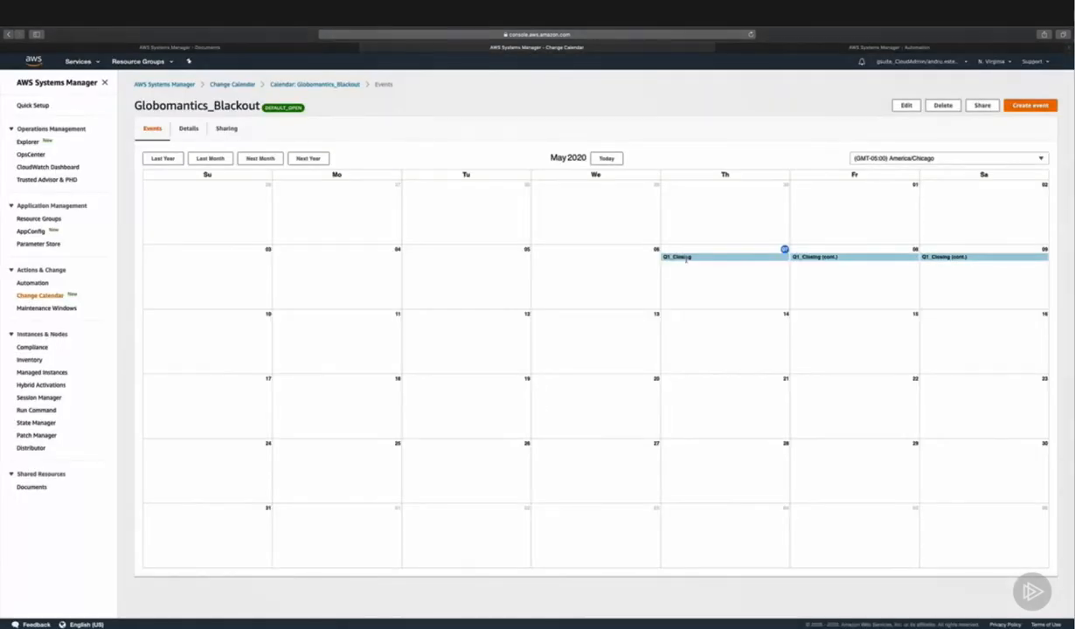
{"action": "left_click", "coordinate": [687, 258]}
{"action": "left_click", "coordinate": [602, 437]}
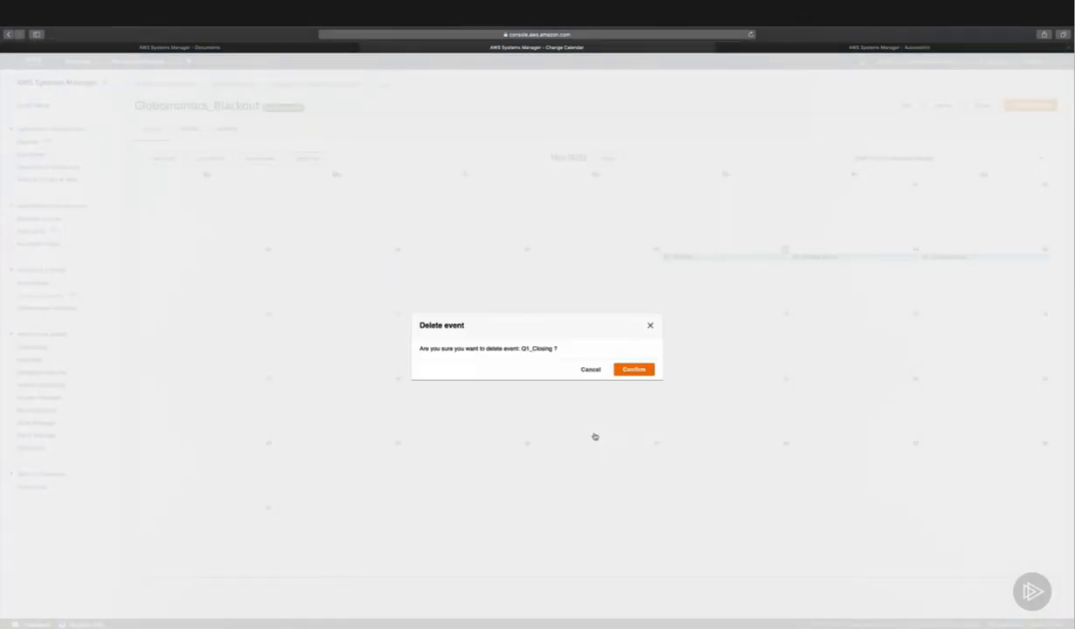
{"action": "left_click", "coordinate": [625, 370]}
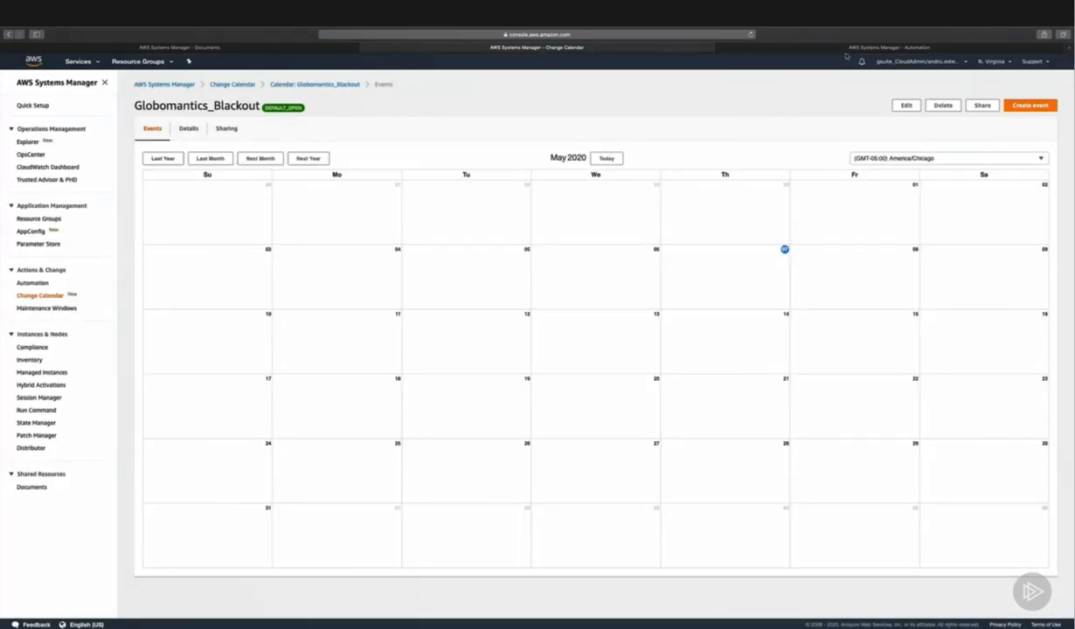
Begin another automation execution from the Automation executions list, choosing the SecretImageCreator document owned by this account.
{"action": "left_click", "coordinate": [807, 49]}
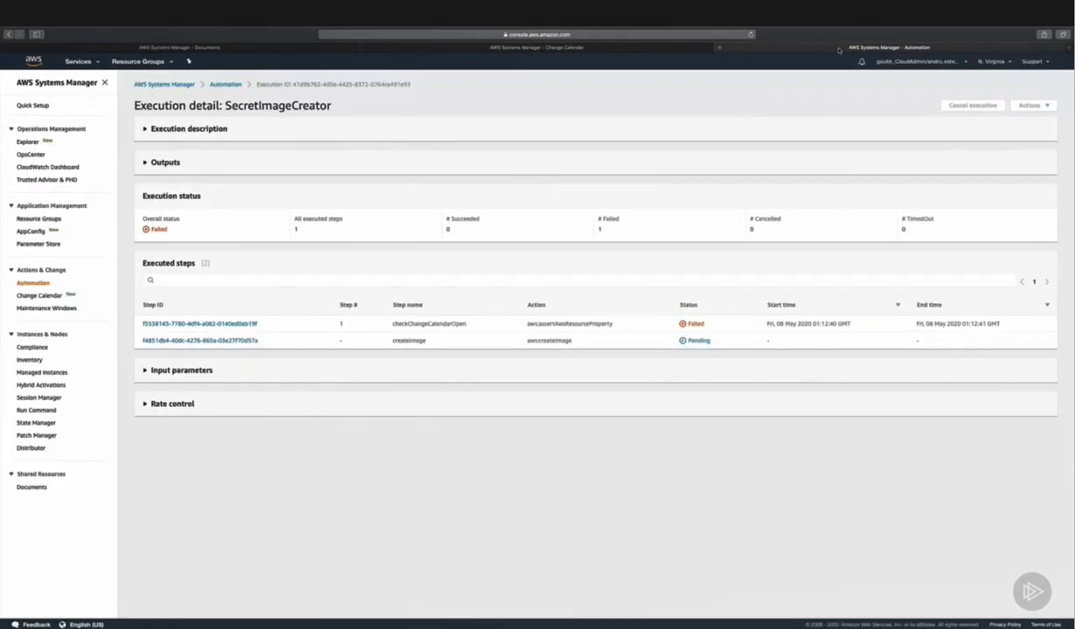
{"action": "left_click", "coordinate": [224, 84]}
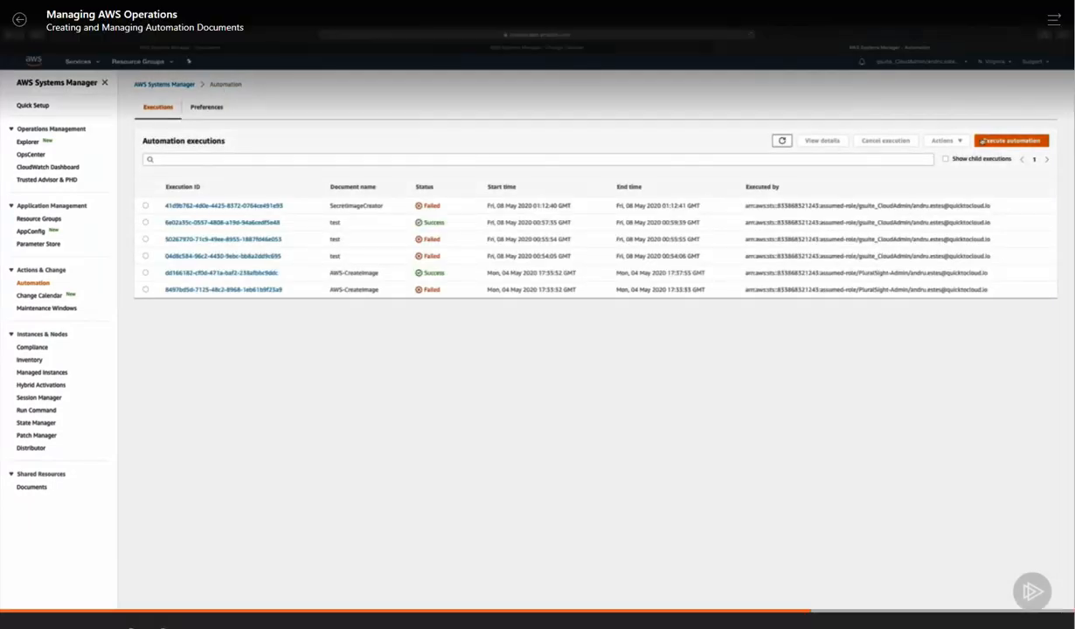
{"action": "left_click", "coordinate": [1011, 140]}
{"action": "left_click", "coordinate": [218, 136]}
{"action": "left_click", "coordinate": [347, 225]}
{"action": "left_click", "coordinate": [1040, 393]}
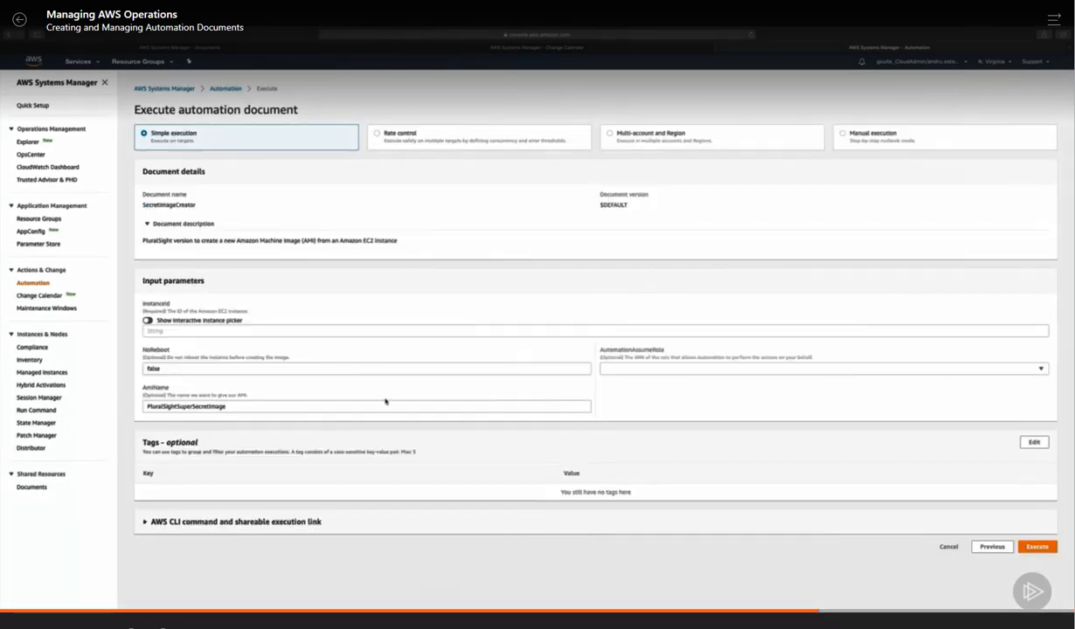
Target the running Amazon Linux instance, set AutomationAssumeRole to AmazonSSMRoleForAutomationAssumeQuickSetup, and execute the automation.
{"action": "left_click", "coordinate": [149, 319]}
{"action": "left_click", "coordinate": [154, 412]}
{"action": "left_click", "coordinate": [699, 469]}
{"action": "left_click", "coordinate": [699, 162]}
{"action": "scroll", "coordinate": [952, 468], "scroll_direction": "down", "scroll_amount": 1}
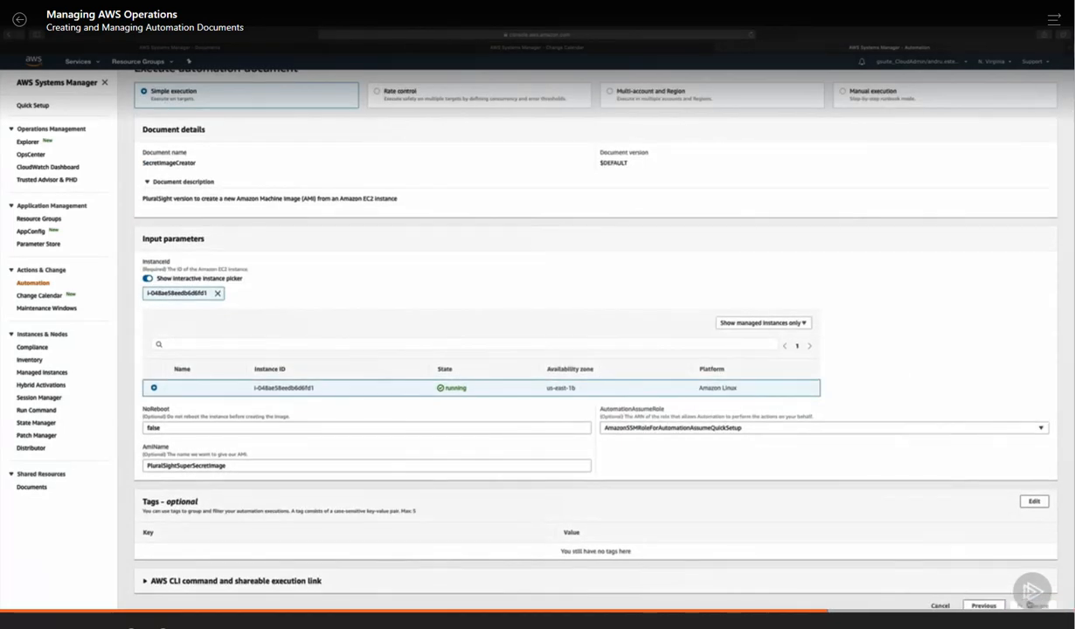
{"action": "left_click", "coordinate": [1033, 604]}
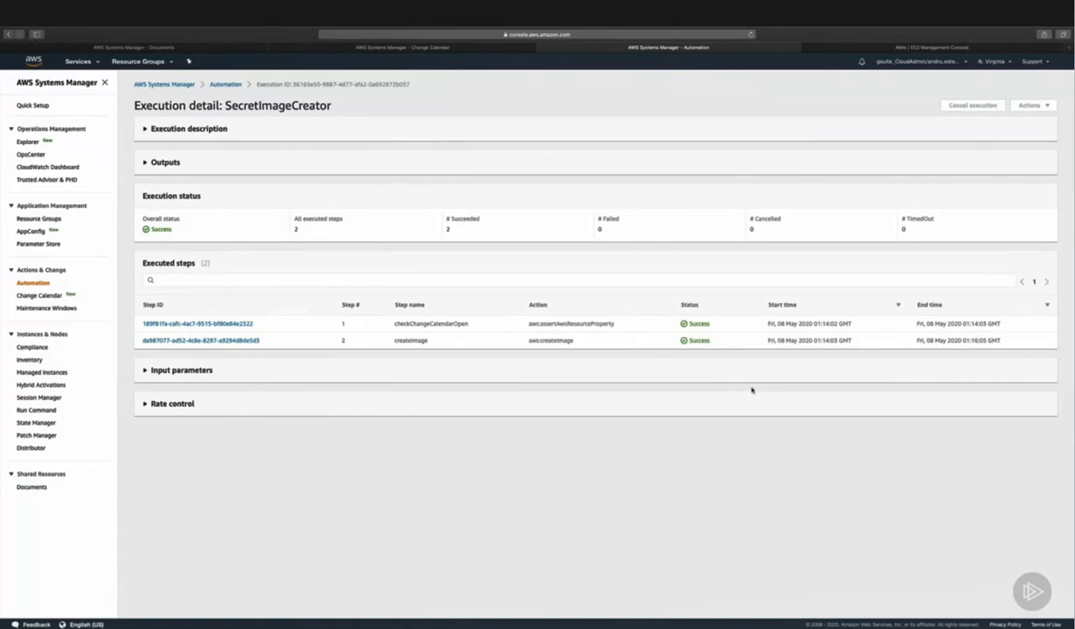
Review the execution's outputs and the details of the PluralSightSuperSecretImage AMI in the EC2 console.
{"action": "left_click", "coordinate": [165, 162]}
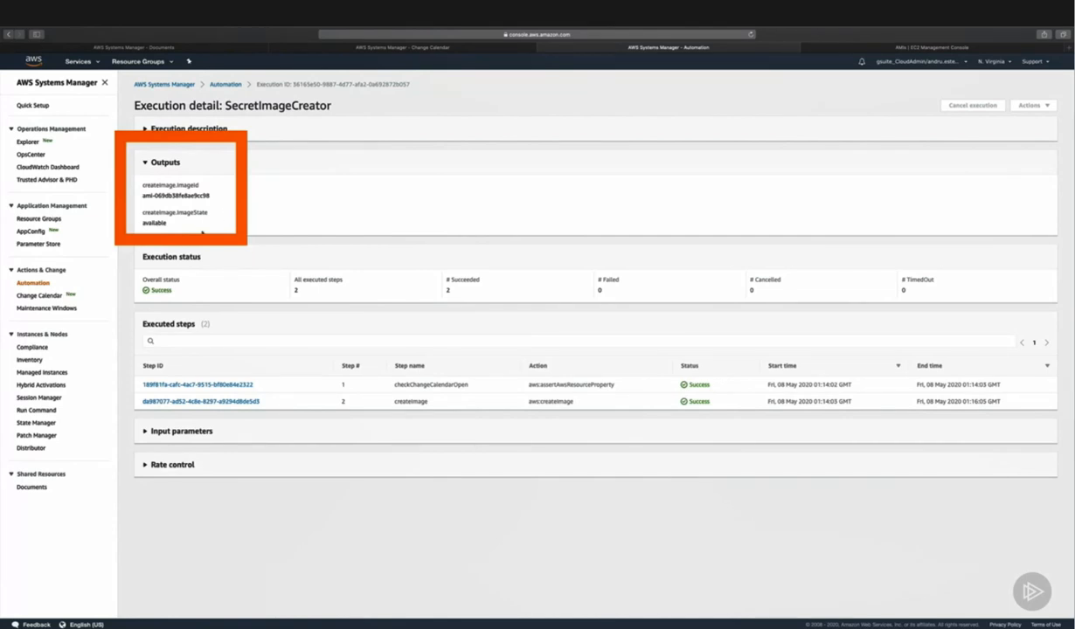
{"action": "left_click", "coordinate": [833, 48]}
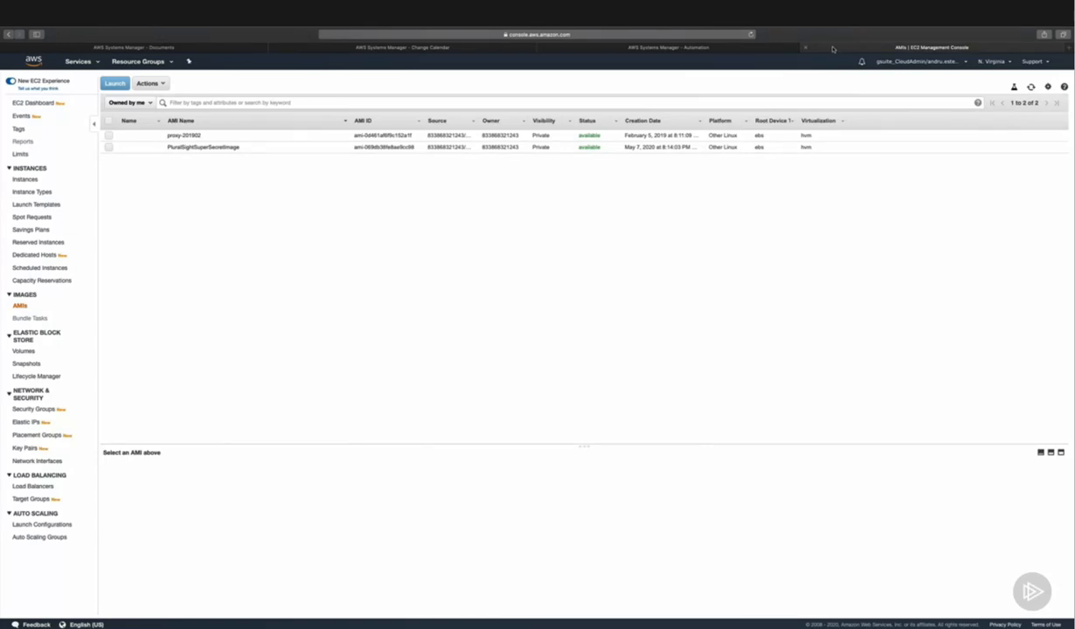
{"action": "left_click", "coordinate": [238, 146]}
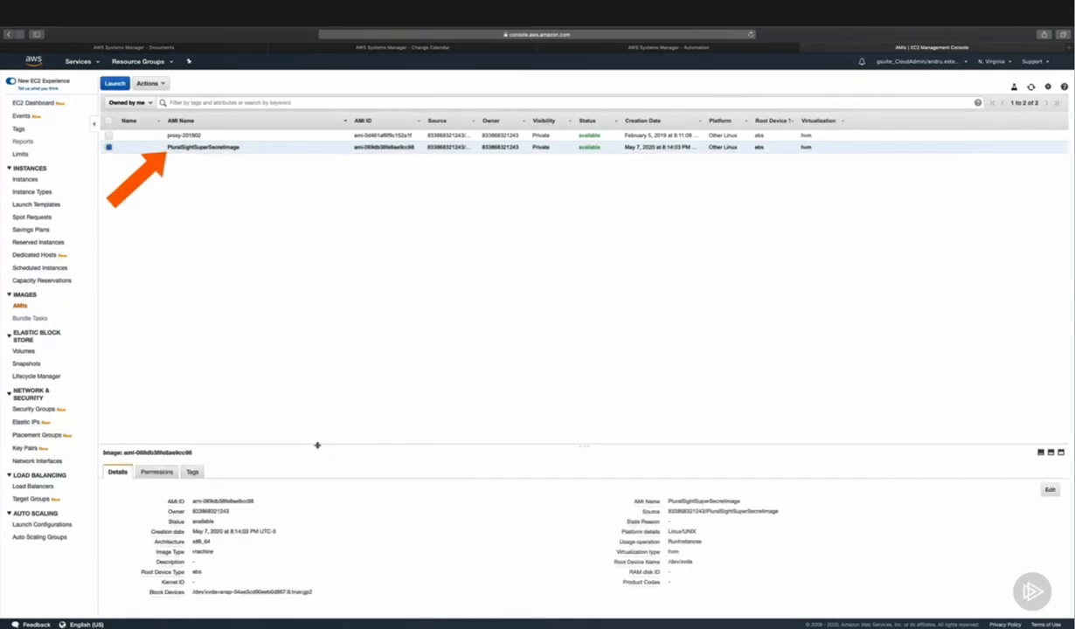
{"action": "left_click_drag", "start_coordinate": [317, 444], "coordinate": [339, 374]}
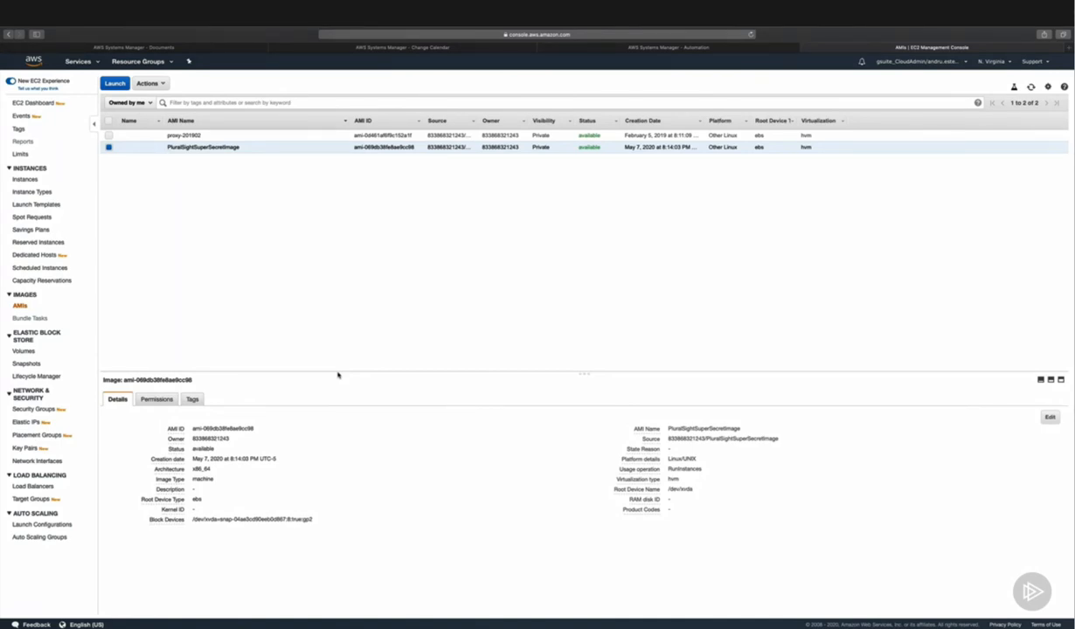
{"action": "left_click", "coordinate": [584, 49]}
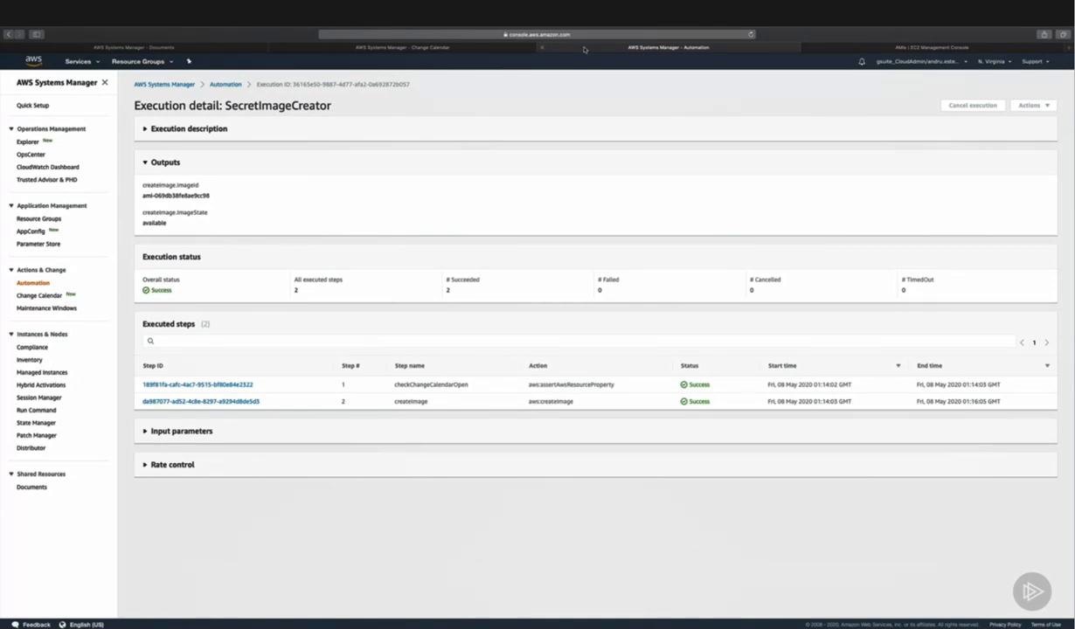
Start a new version of the SecretImageCreator document and enable direct editing of its source.
{"action": "left_click", "coordinate": [214, 48]}
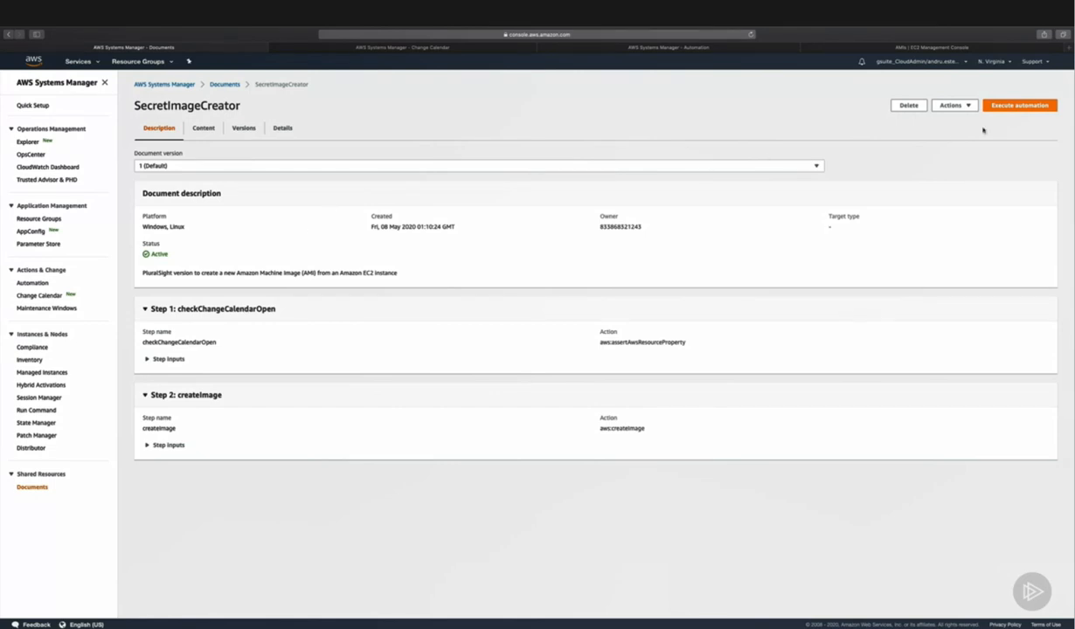
{"action": "left_click", "coordinate": [963, 107]}
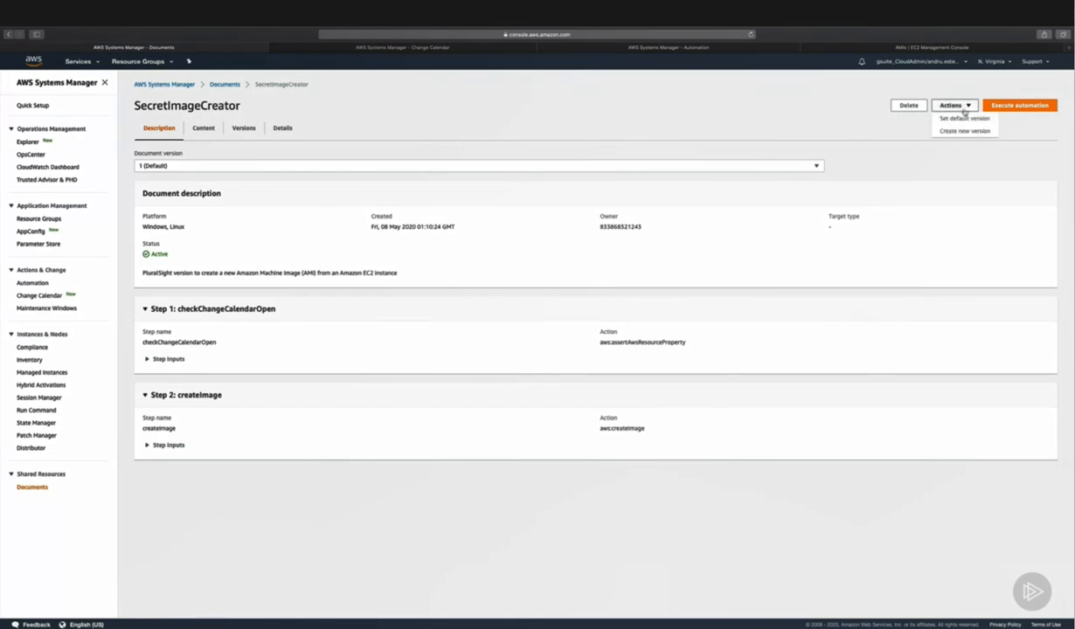
{"action": "left_click", "coordinate": [964, 132]}
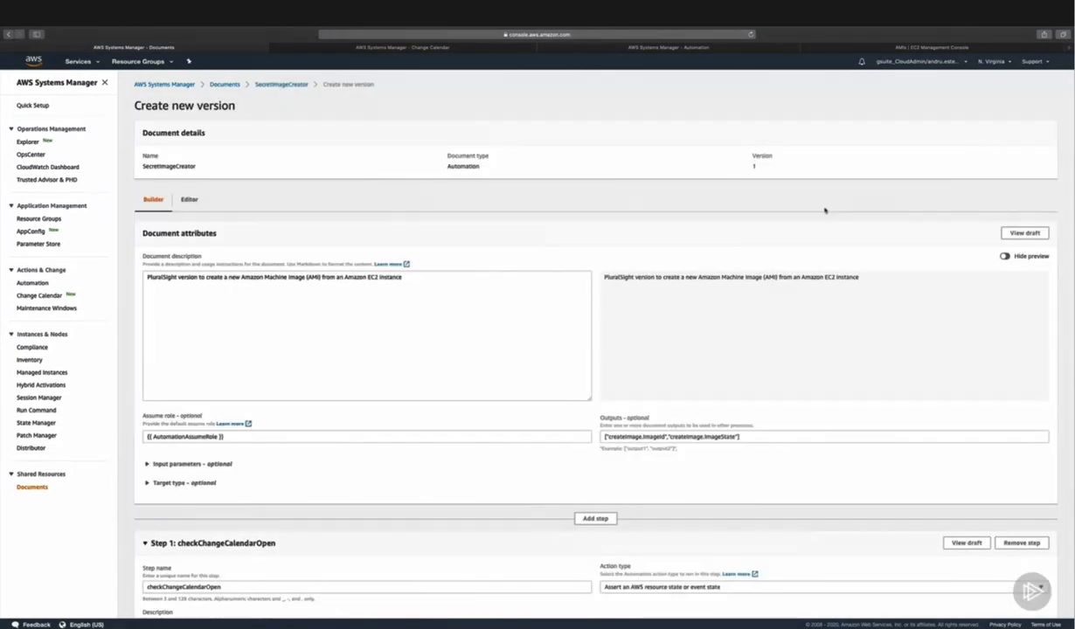
{"action": "left_click", "coordinate": [188, 199]}
{"action": "left_click", "coordinate": [1033, 236]}
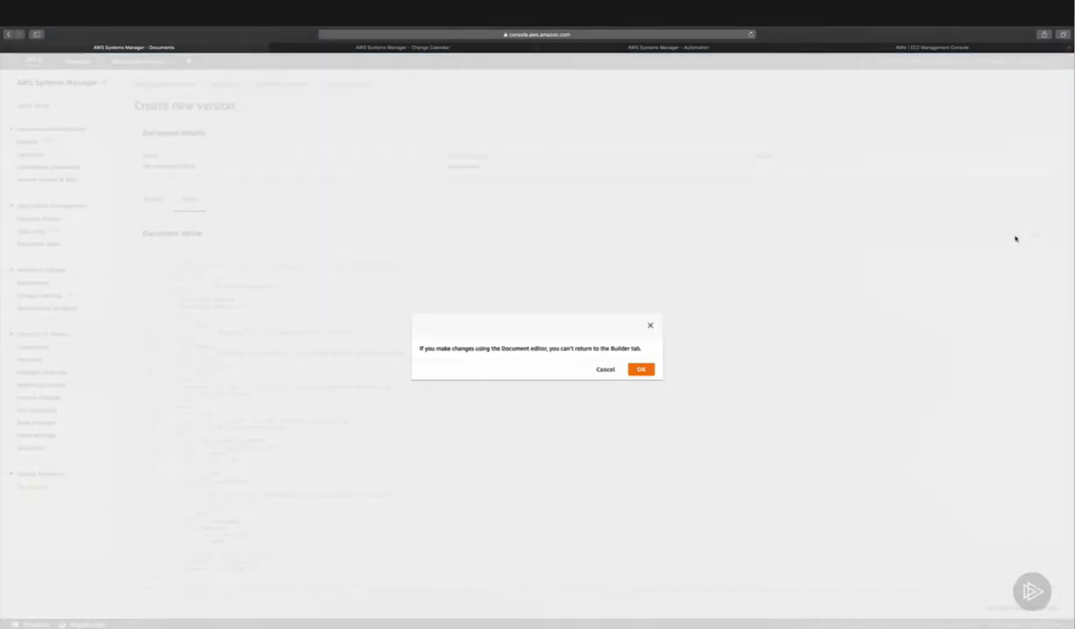
{"action": "left_click", "coordinate": [647, 368]}
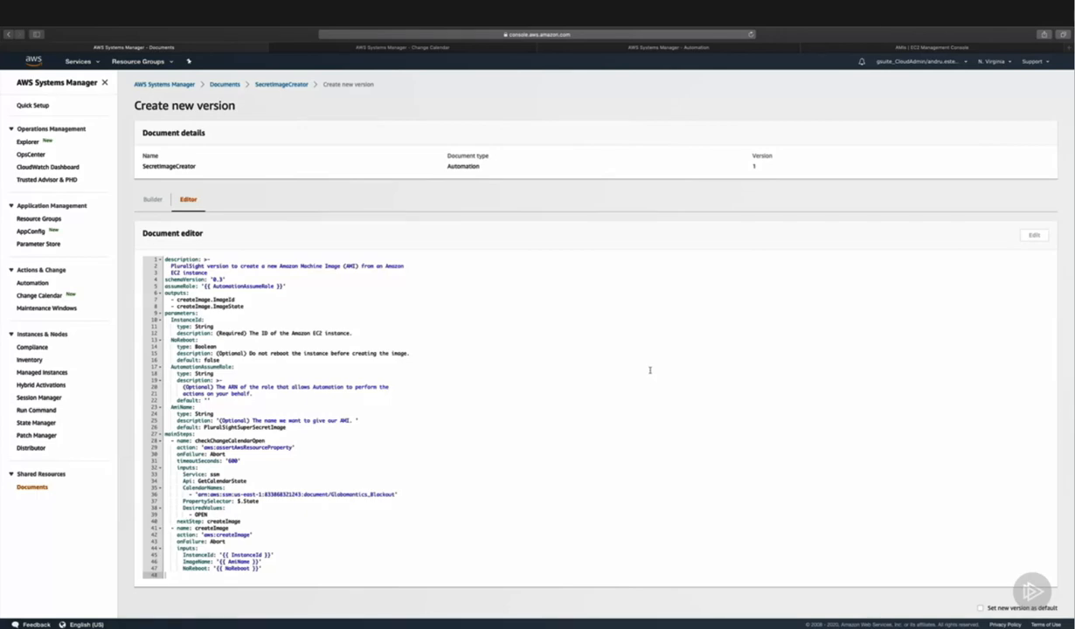
Replace the document source with the full contents of PluralSight-CreateImage-2.json from Visual Studio Code and create the new version.
{"action": "key", "text": "ctrl+Right"}
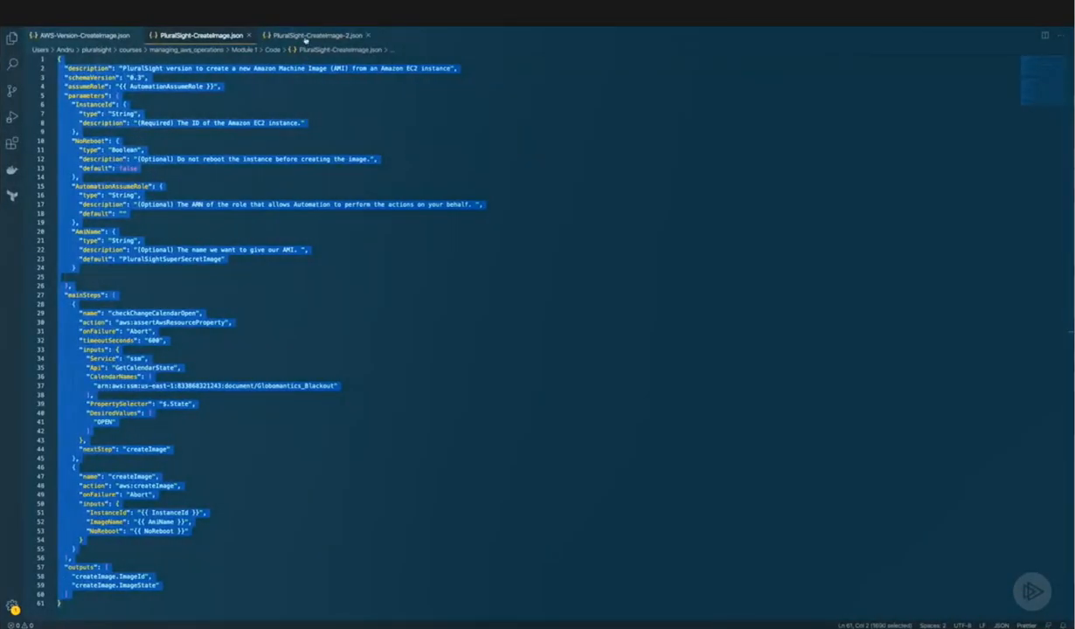
{"action": "left_click", "coordinate": [305, 37]}
{"action": "left_click", "coordinate": [283, 297]}
{"action": "key", "text": "ctrl+a"}
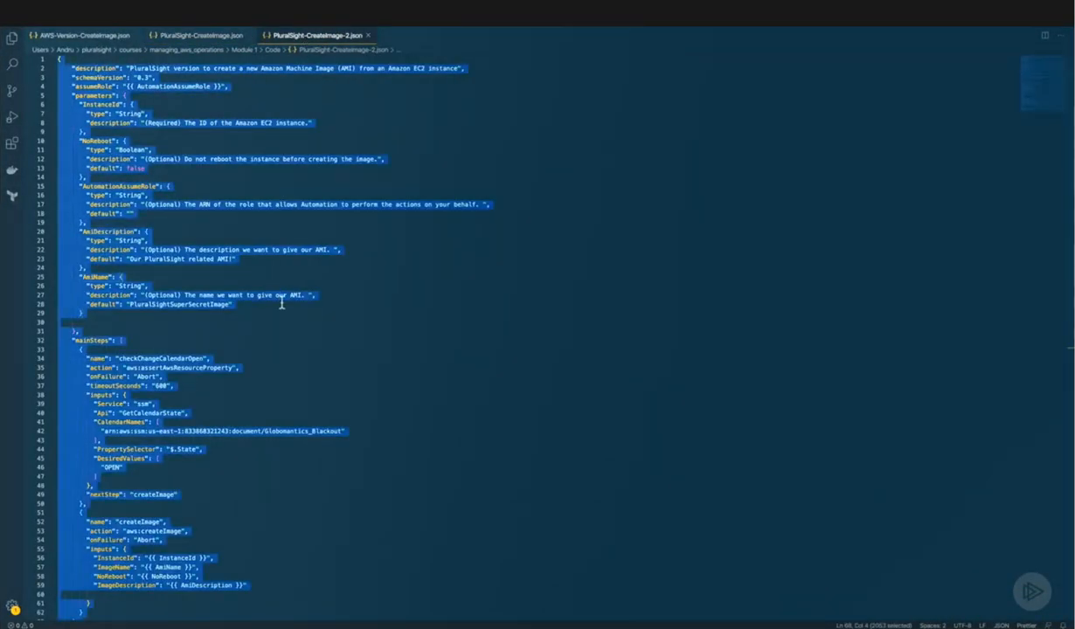
{"action": "key", "text": "ctrl+Left"}
{"action": "left_click", "coordinate": [352, 407]}
{"action": "key", "text": "ctrl+a"}
{"action": "key", "text": "ctrl+v"}
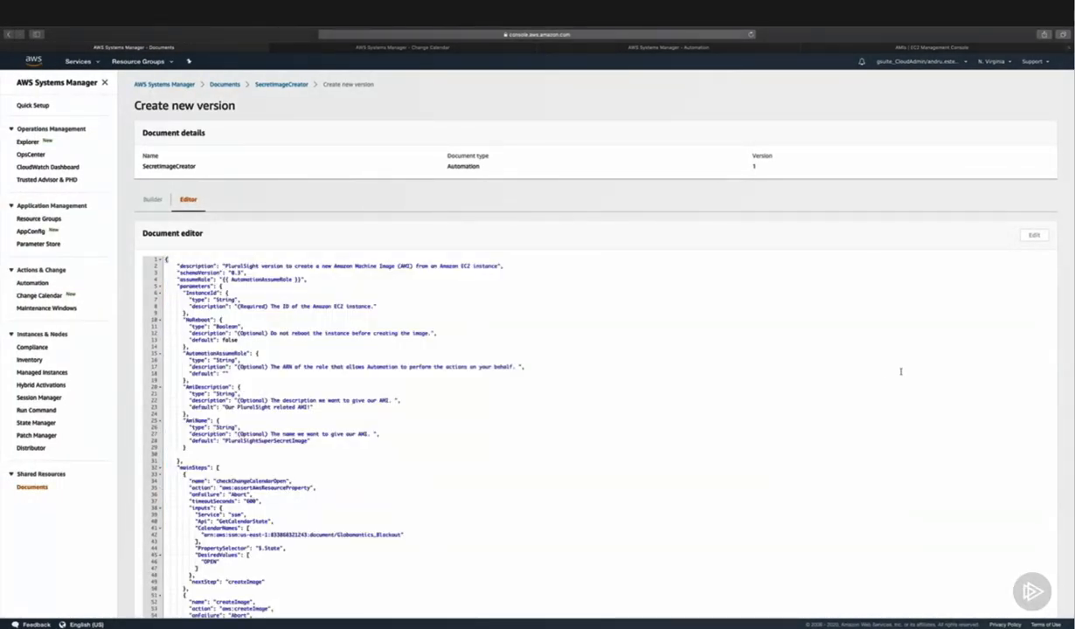
{"action": "scroll", "coordinate": [881, 371], "scroll_direction": "down", "scroll_amount": 4}
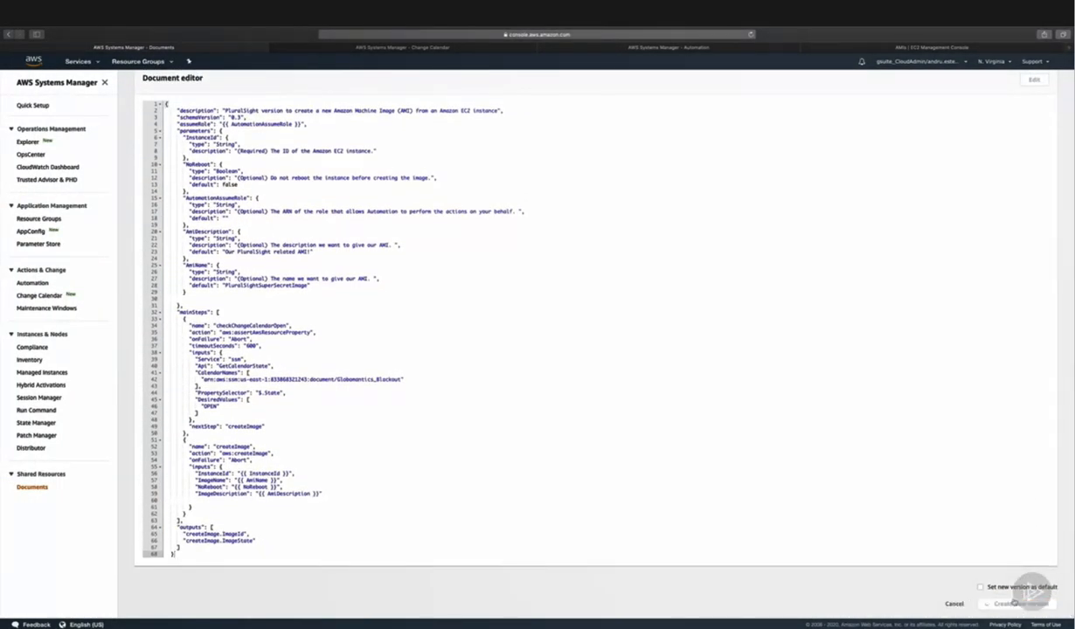
{"action": "left_click", "coordinate": [1014, 602]}
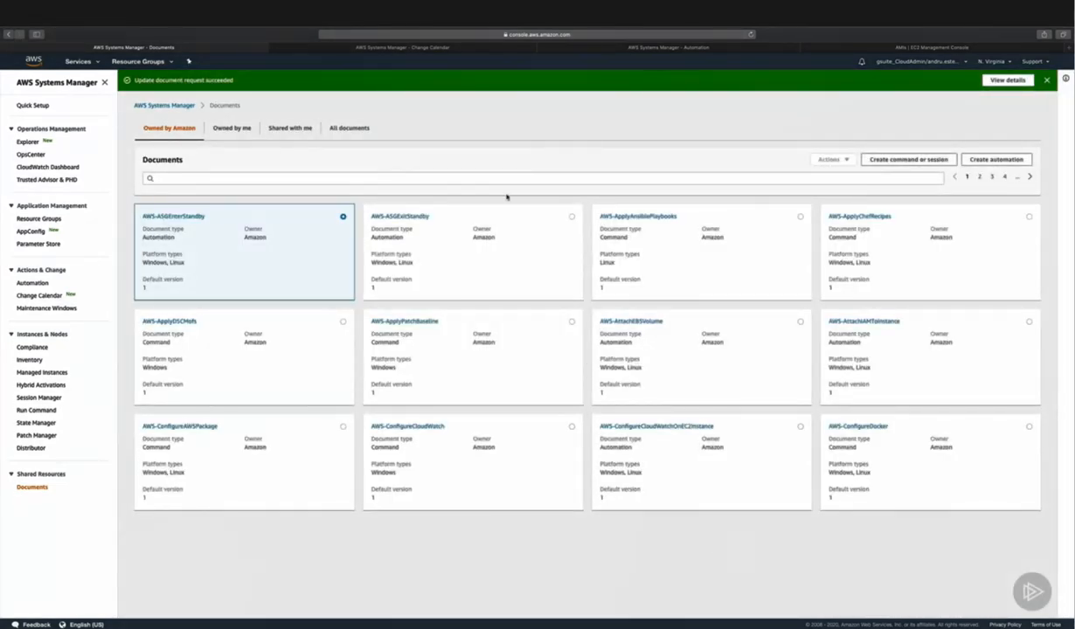
Reopen SecretImageCreator from the documents owned by this account and check its available versions.
{"action": "left_click", "coordinate": [232, 131]}
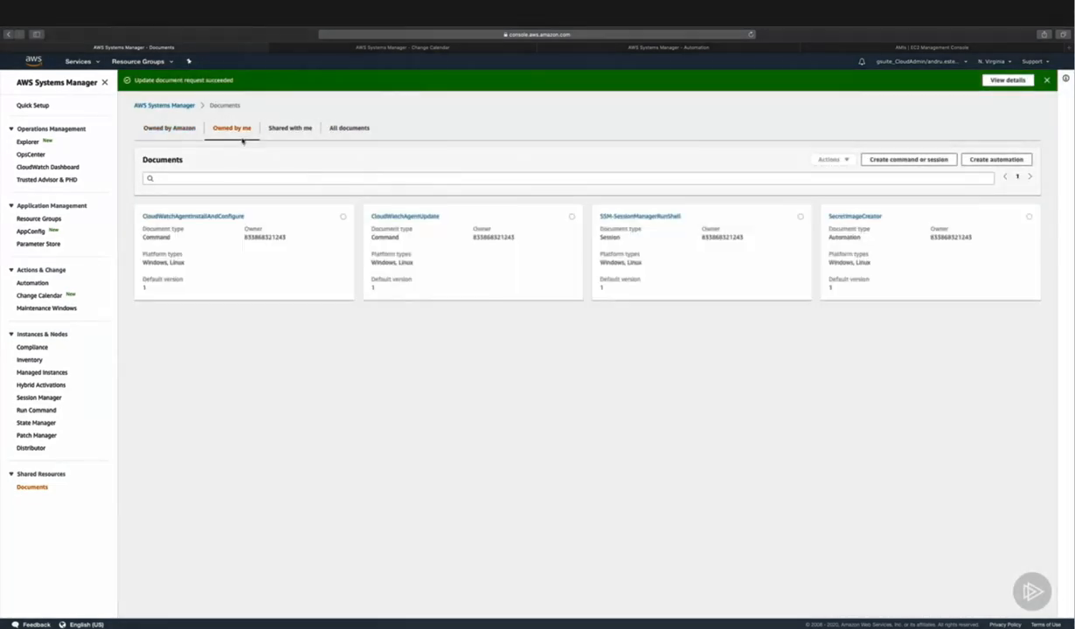
{"action": "left_click", "coordinate": [855, 217]}
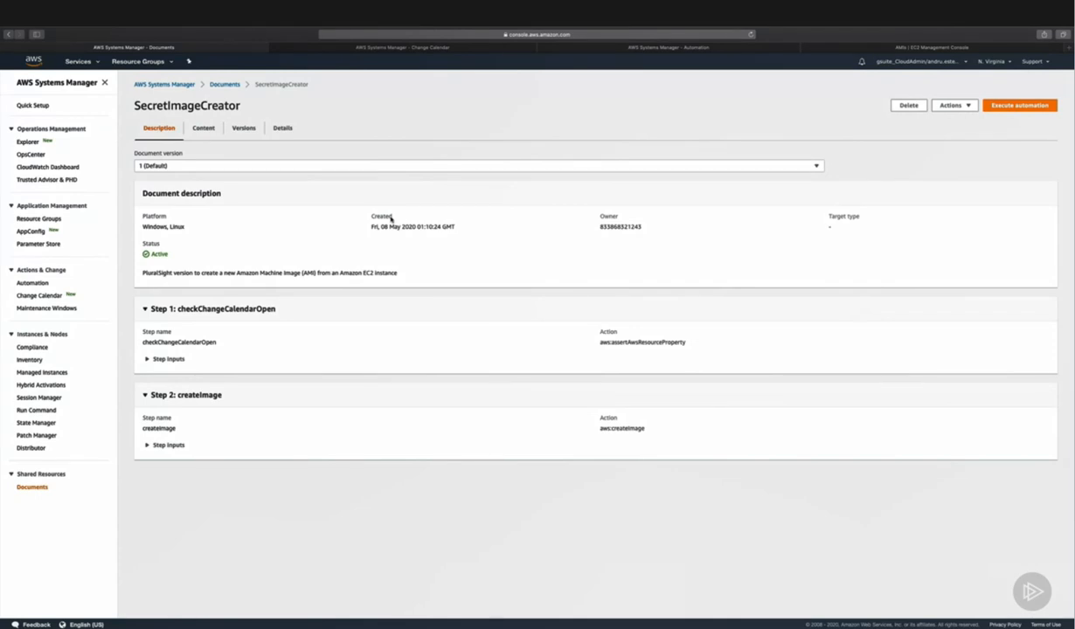
{"action": "left_click", "coordinate": [166, 166]}
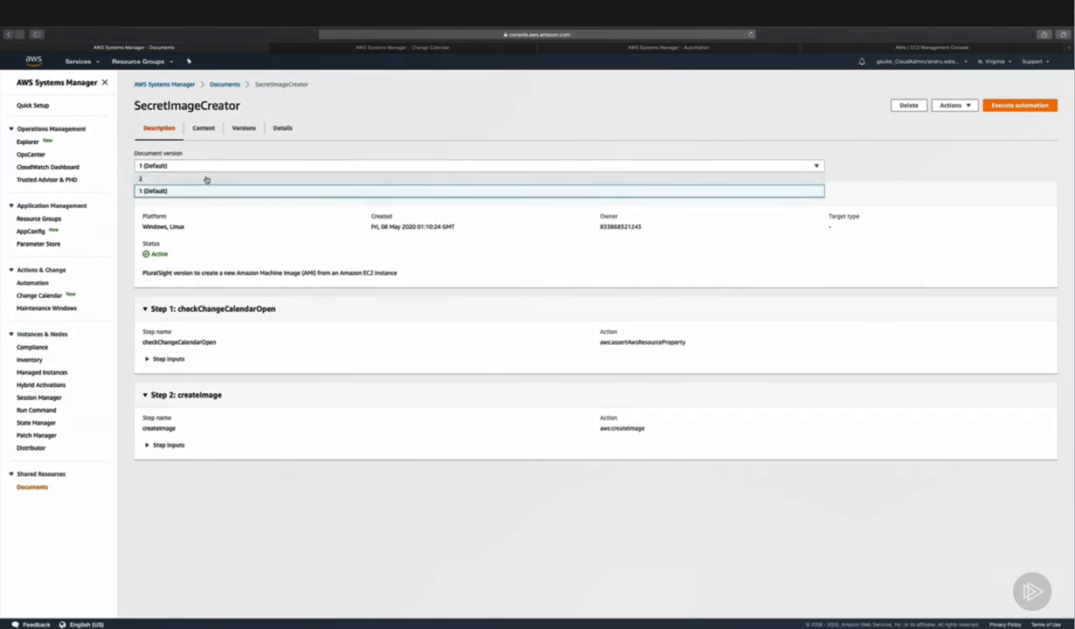
{"action": "left_click", "coordinate": [274, 209]}
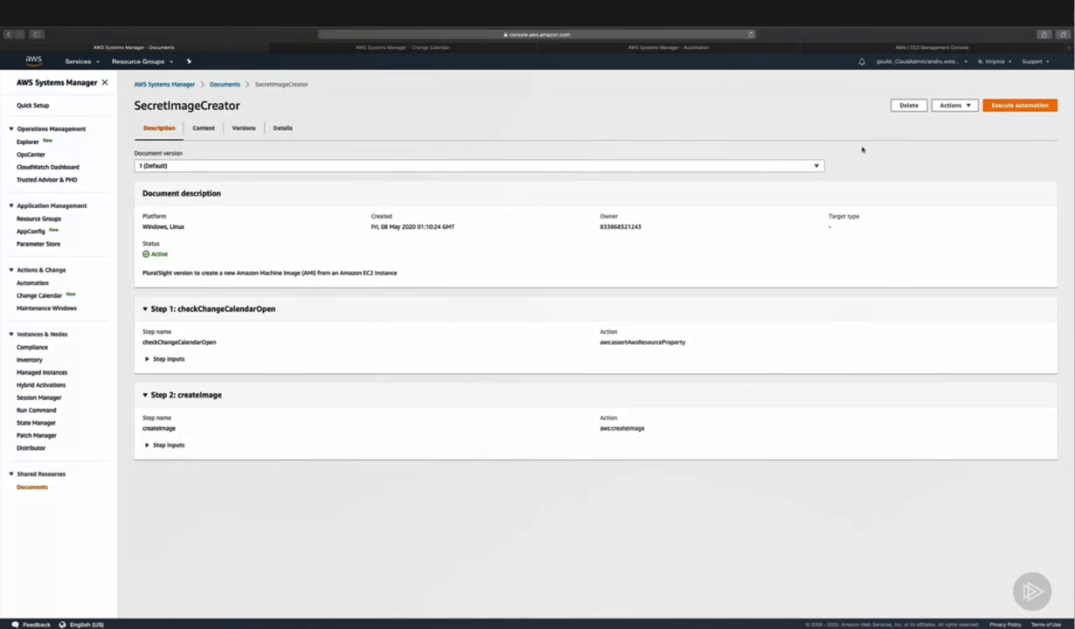
Set version 2 as the default version of SecretImageCreator.
{"action": "left_click", "coordinate": [956, 106]}
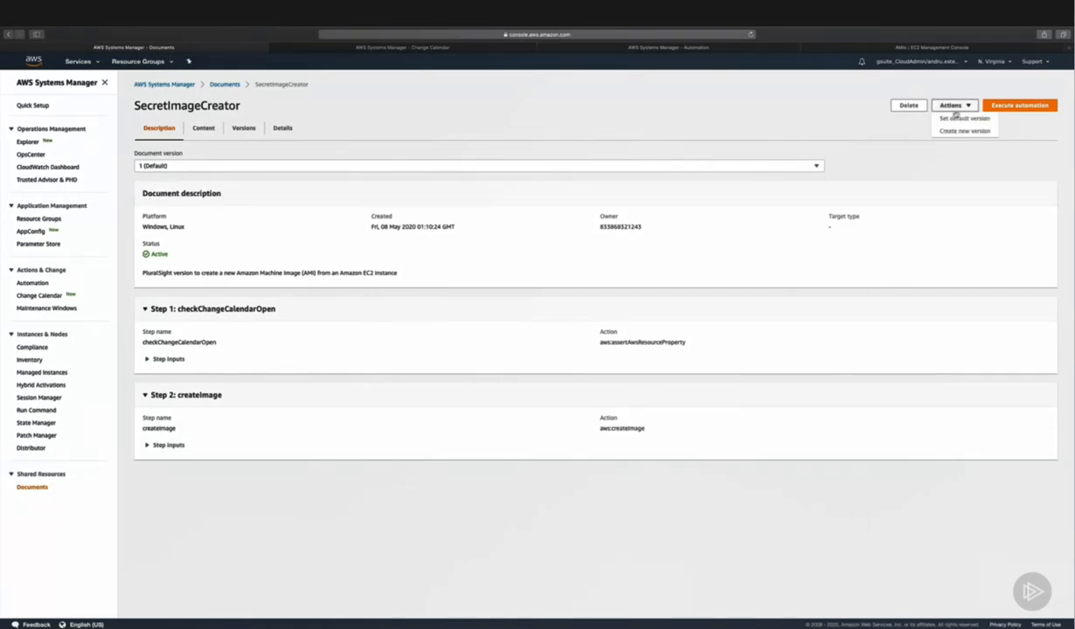
{"action": "left_click", "coordinate": [941, 118]}
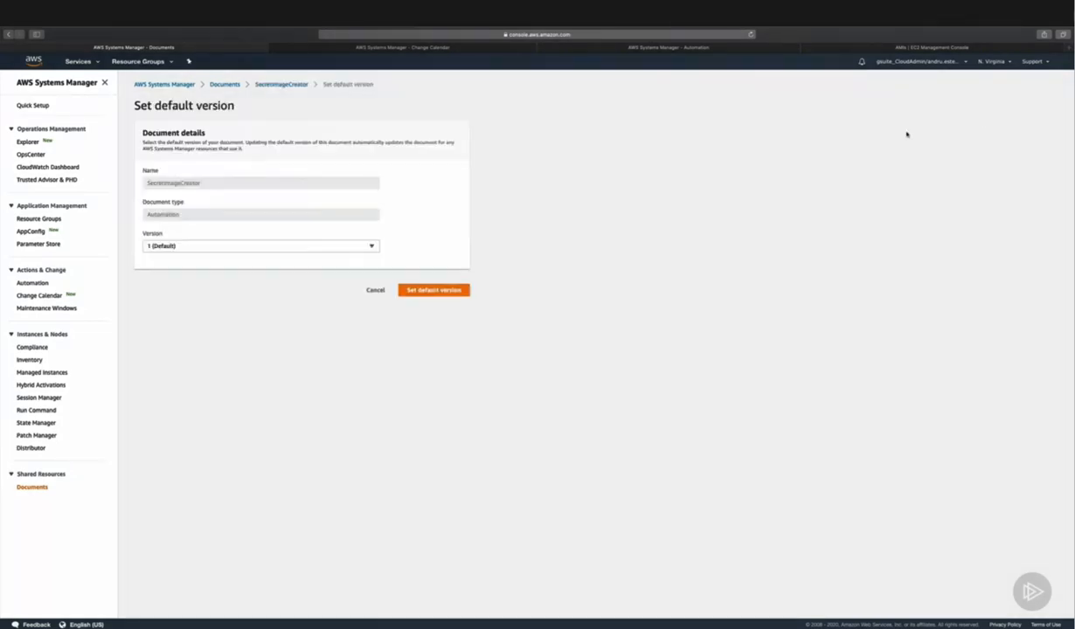
{"action": "left_click", "coordinate": [259, 246]}
{"action": "left_click", "coordinate": [242, 257]}
{"action": "left_click", "coordinate": [439, 286]}
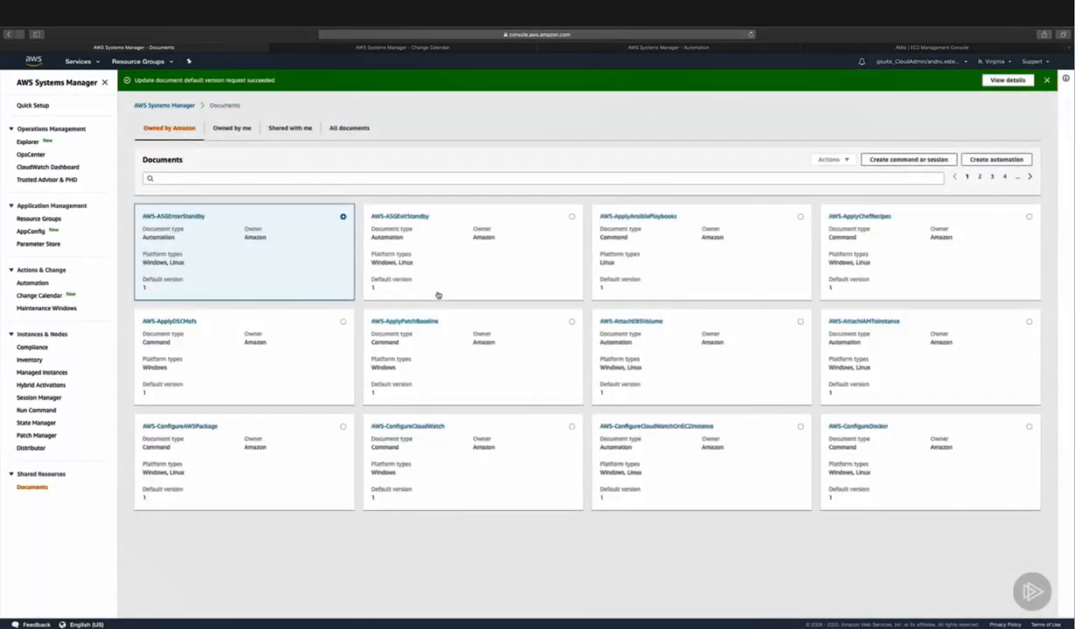
Reopen SecretImageCreator and review the default version's content, including the AmiDescription parameter, and its description.
{"action": "left_click", "coordinate": [221, 129]}
{"action": "left_click", "coordinate": [840, 217]}
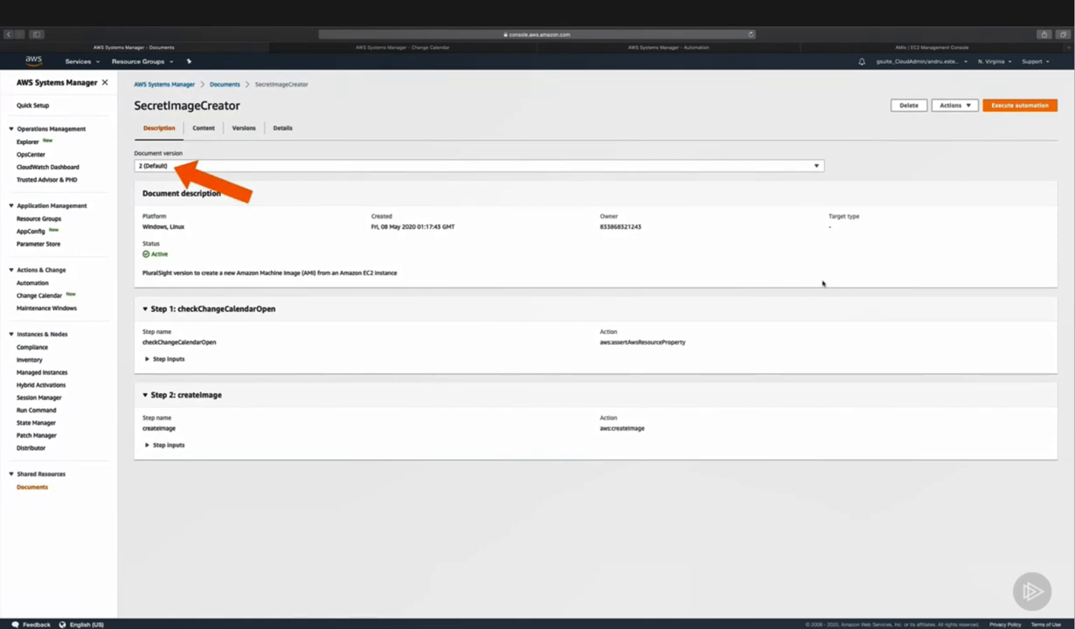
{"action": "left_click", "coordinate": [192, 130]}
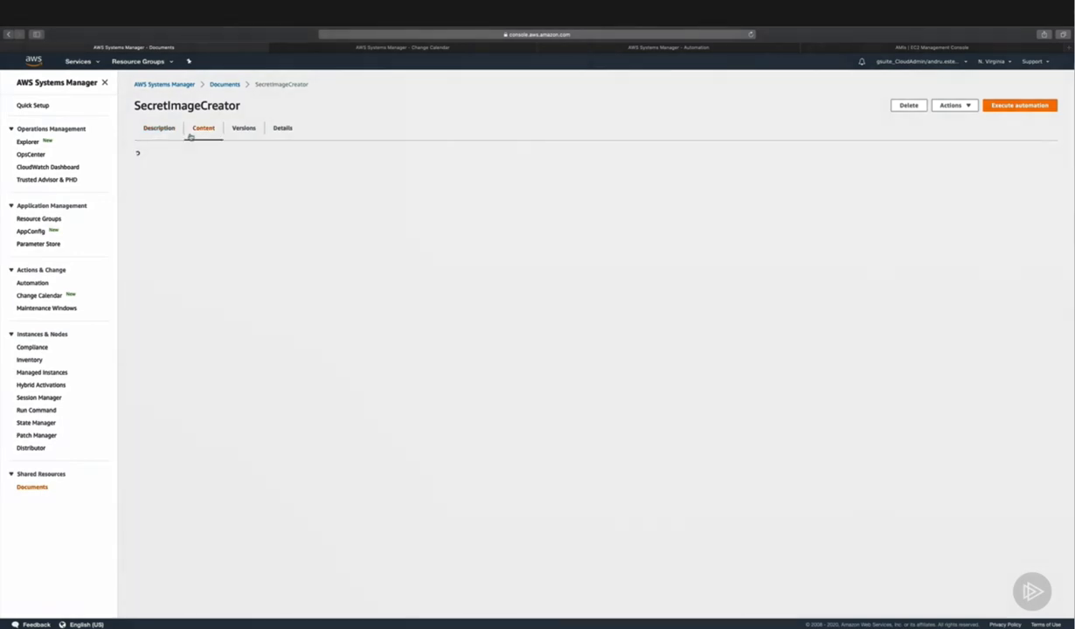
{"action": "left_click_drag", "start_coordinate": [177, 322], "coordinate": [401, 351]}
{"action": "left_click", "coordinate": [417, 365]}
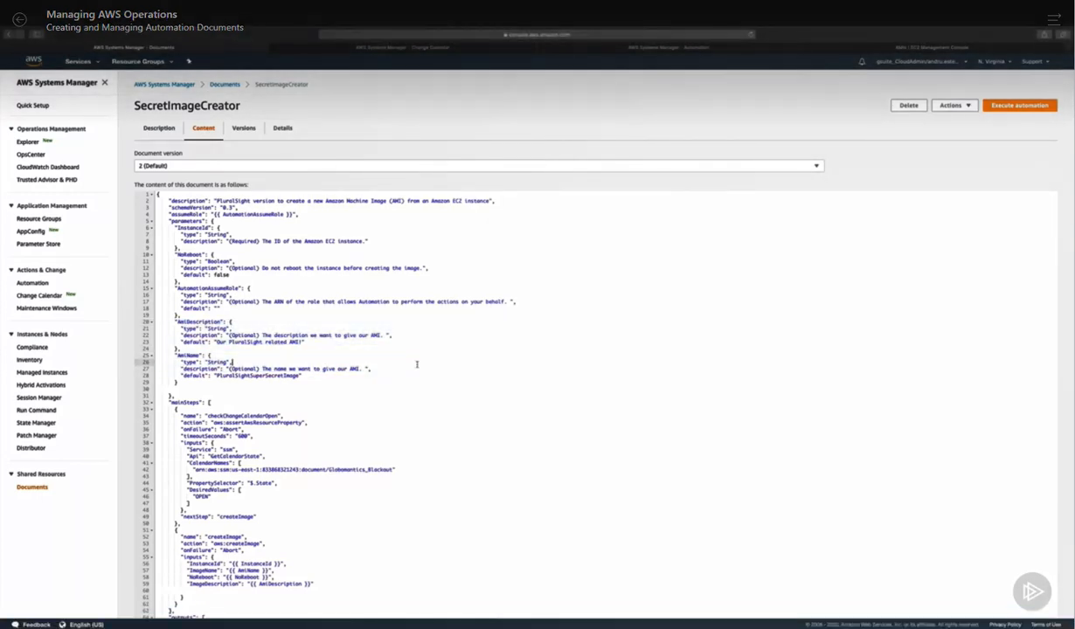
{"action": "scroll", "coordinate": [417, 365], "scroll_direction": "down", "scroll_amount": 2}
{"action": "scroll", "coordinate": [417, 364], "scroll_direction": "up", "scroll_amount": 2}
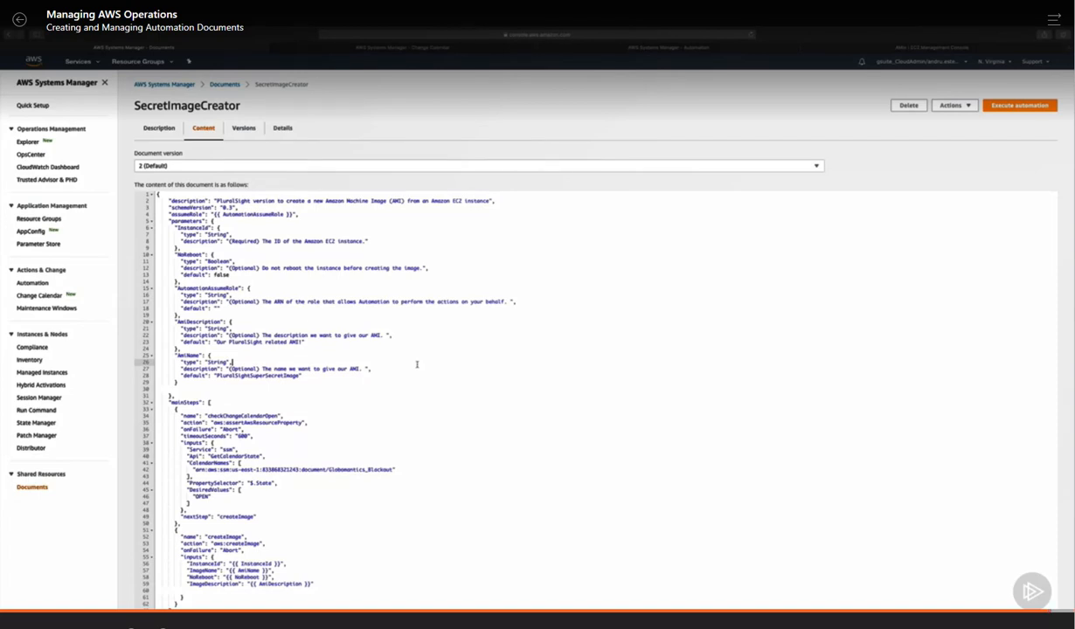
{"action": "left_click", "coordinate": [169, 134]}
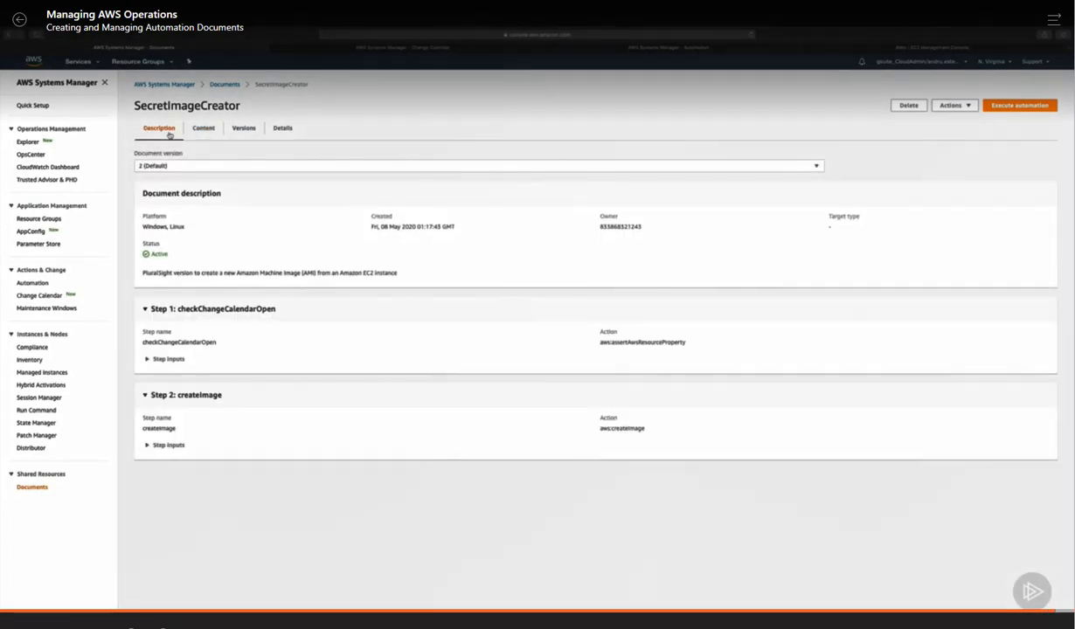